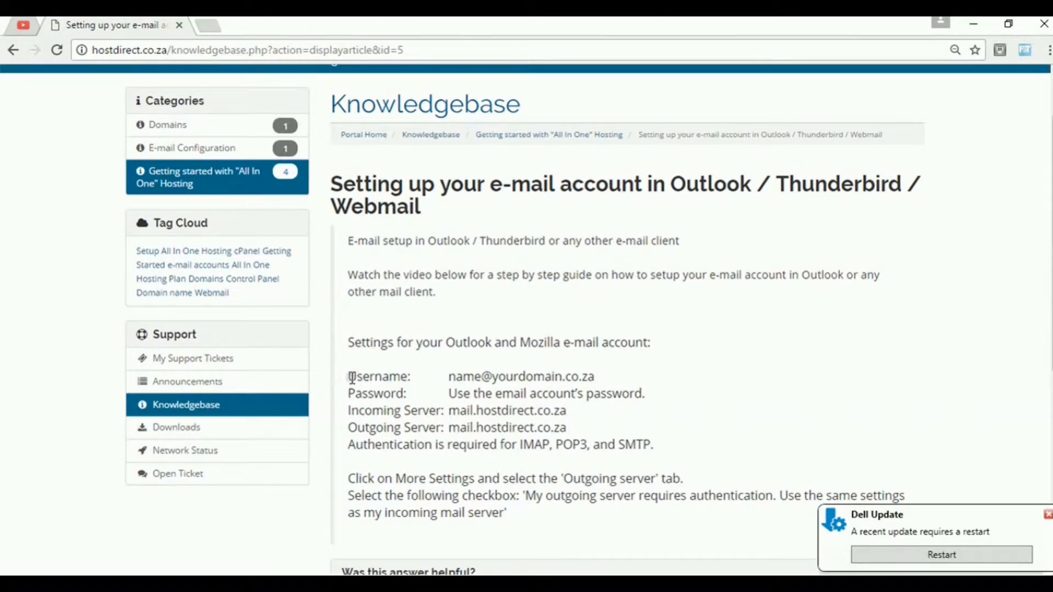
Review the Username and password instructions in the HostDirect article
left_click_drag(352, 377, 412, 378)
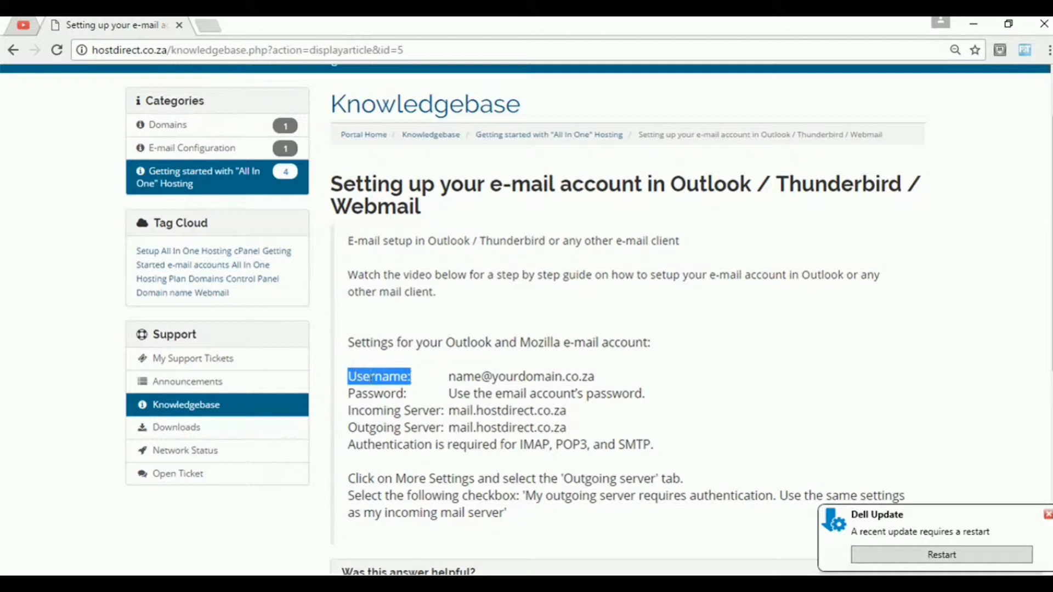
left_click(413, 378)
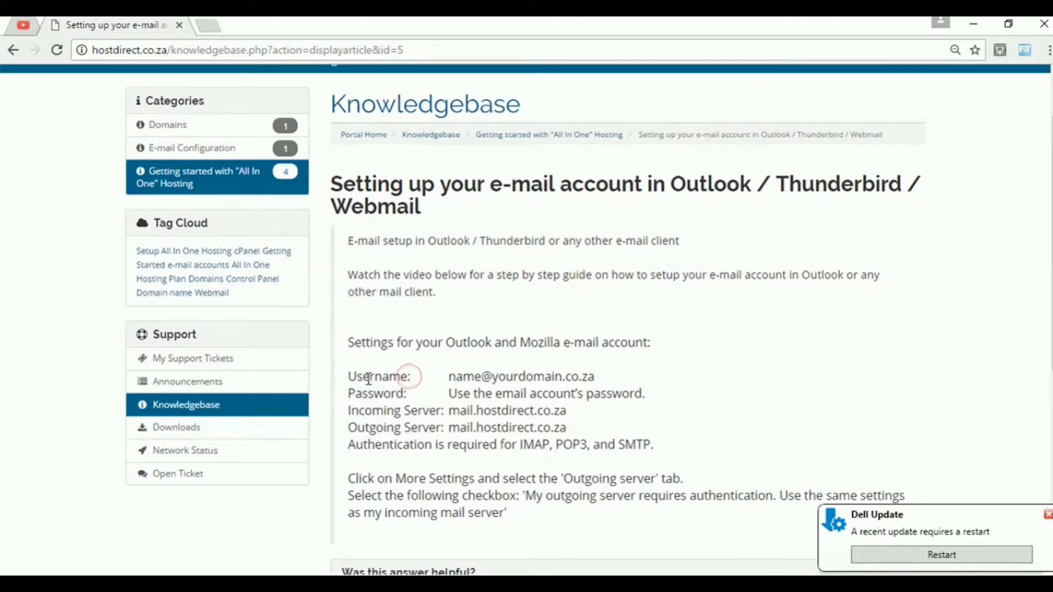
left_click_drag(351, 377, 601, 376)
left_click(453, 379)
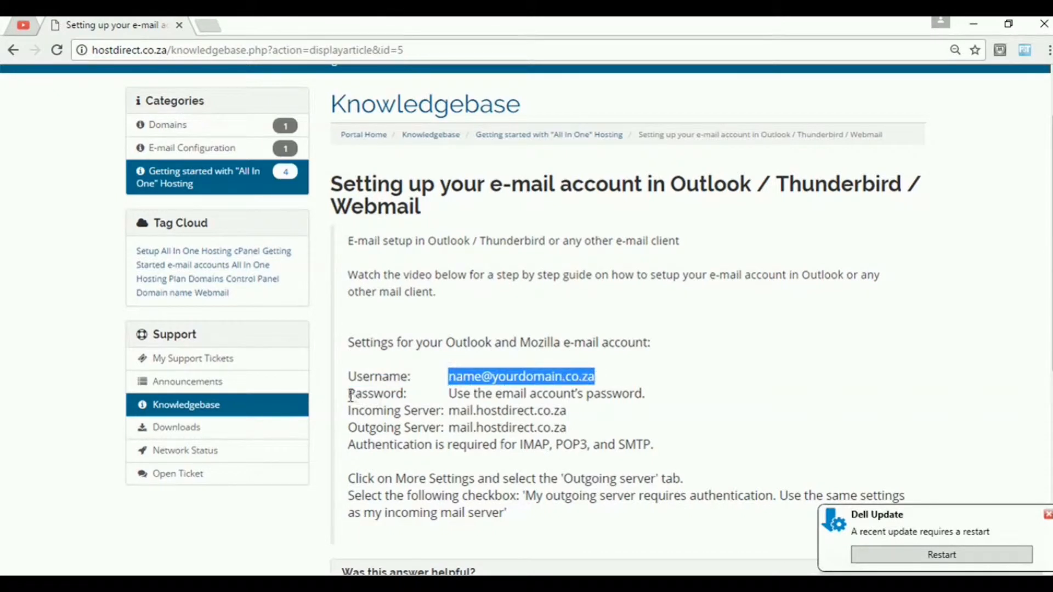
left_click_drag(351, 394, 649, 396)
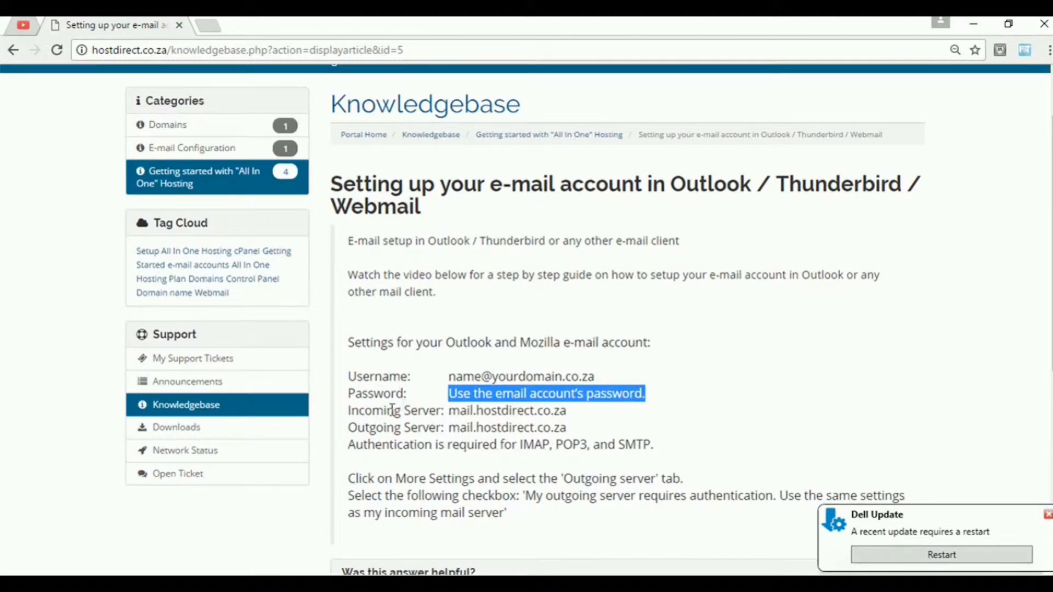
left_click(345, 415)
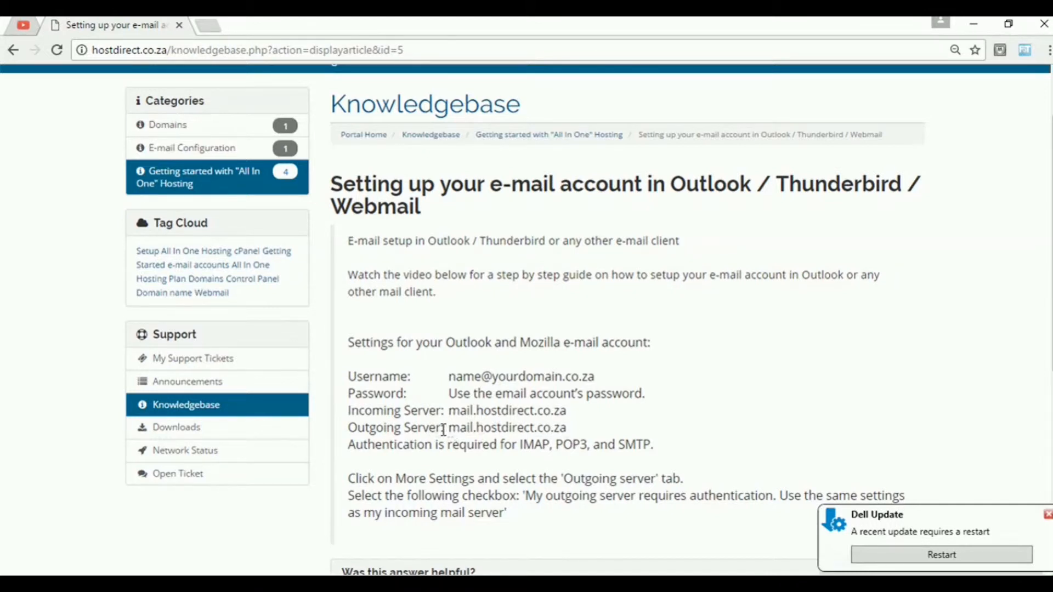
Check the Outgoing Server address mail.hostdirect.co.za in the article
left_click_drag(451, 429, 567, 429)
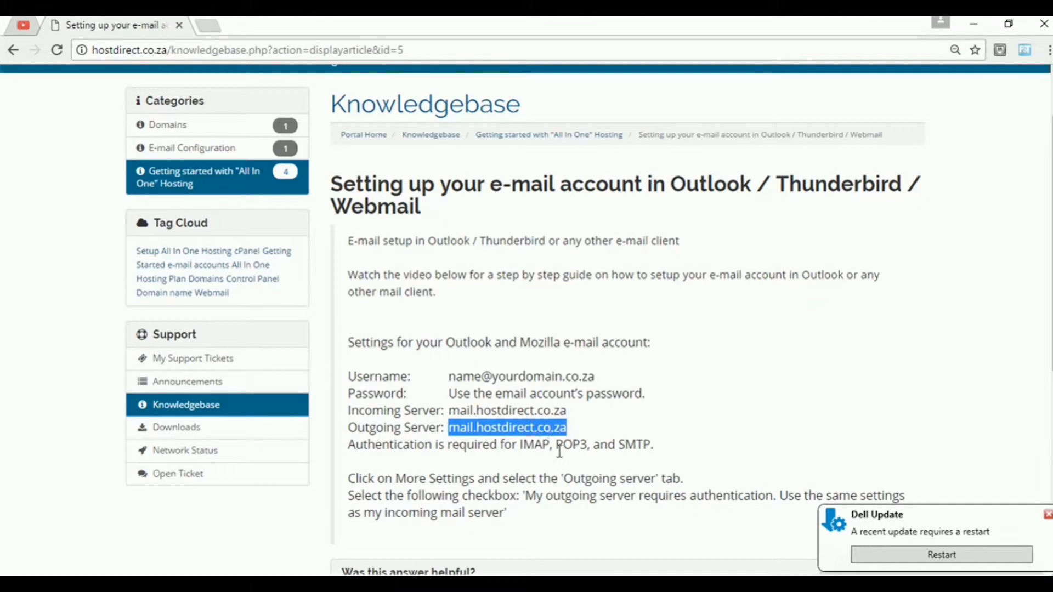
left_click(588, 421)
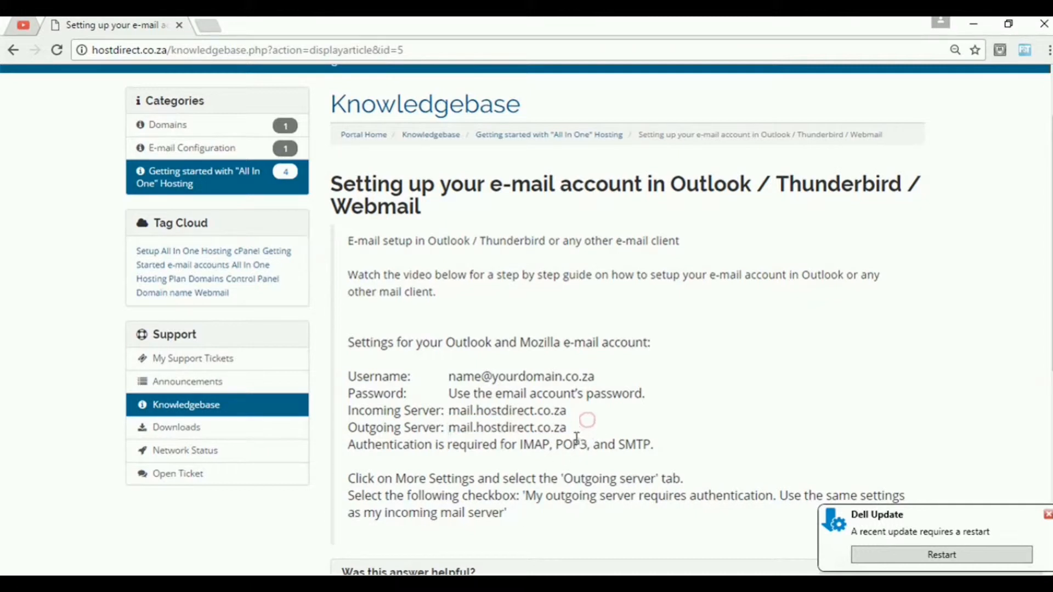
left_click_drag(348, 428, 446, 430)
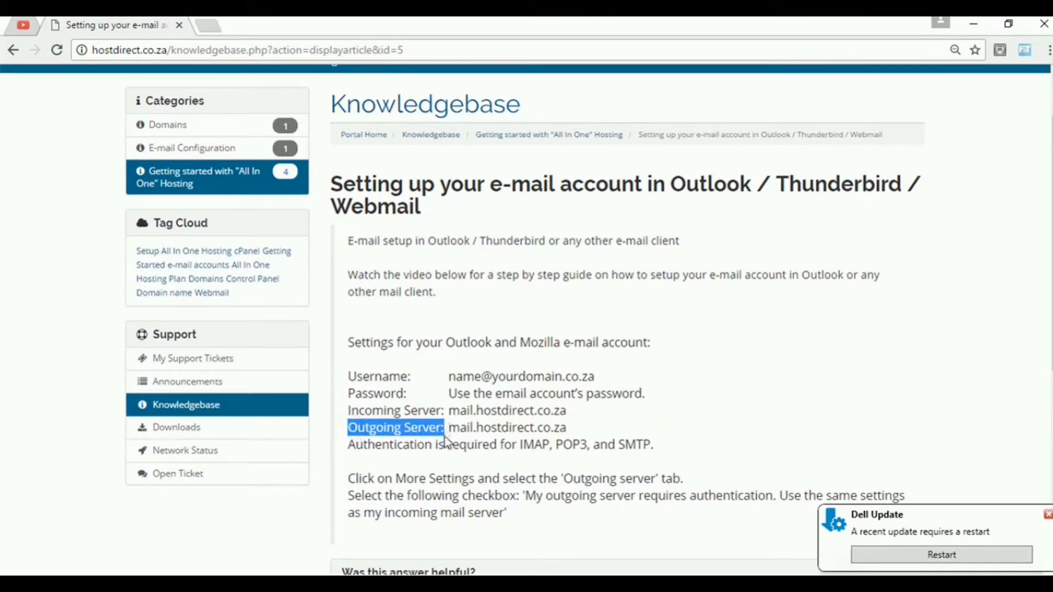
left_click(436, 455)
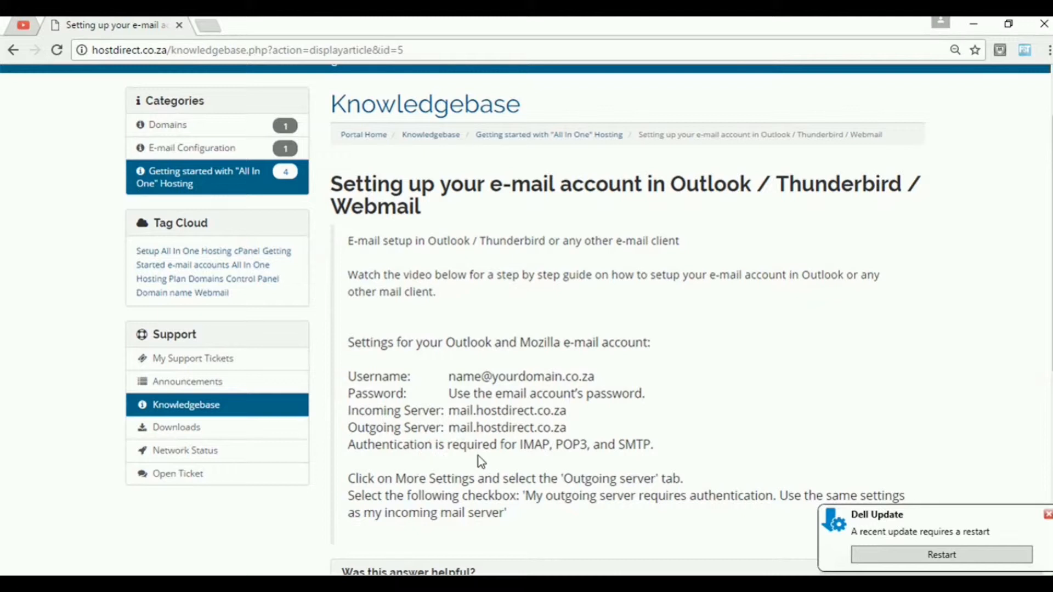
Review the authentication requirement line, then switch to Outlook
scroll(473, 458, "down", 1)
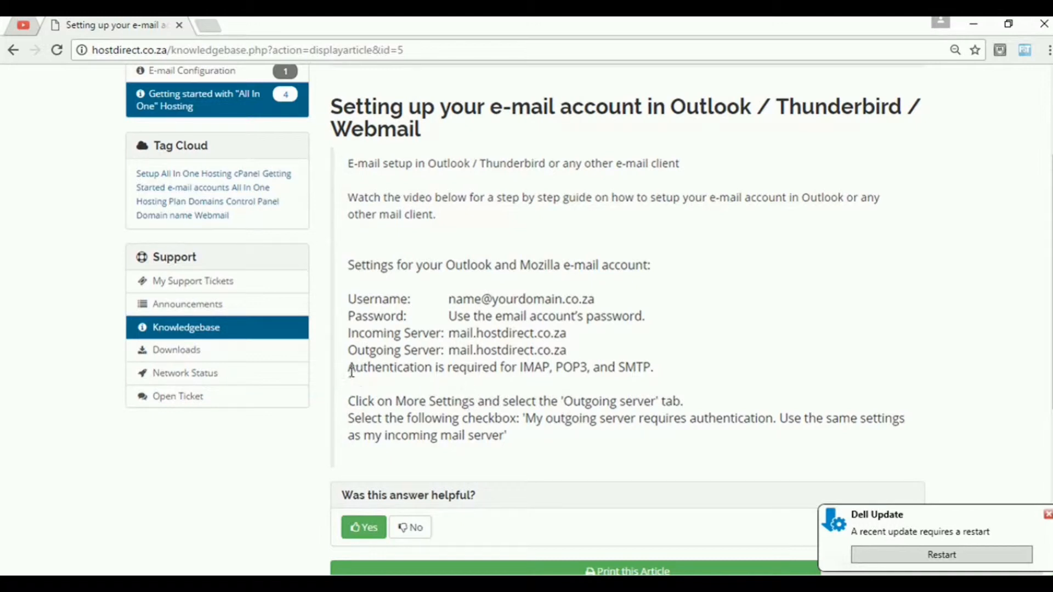
left_click_drag(351, 368, 658, 370)
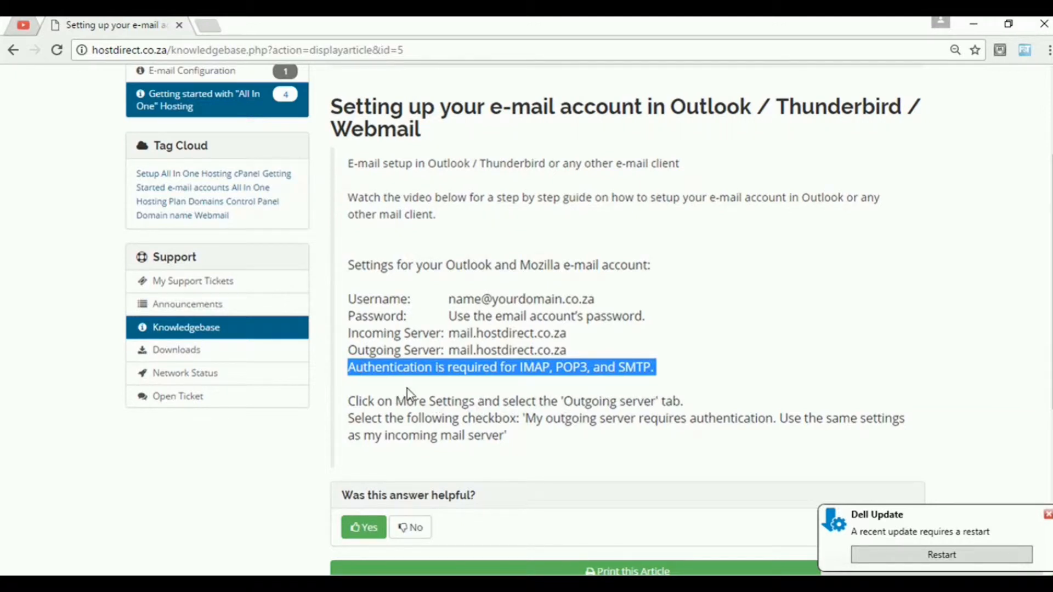
left_click(358, 387)
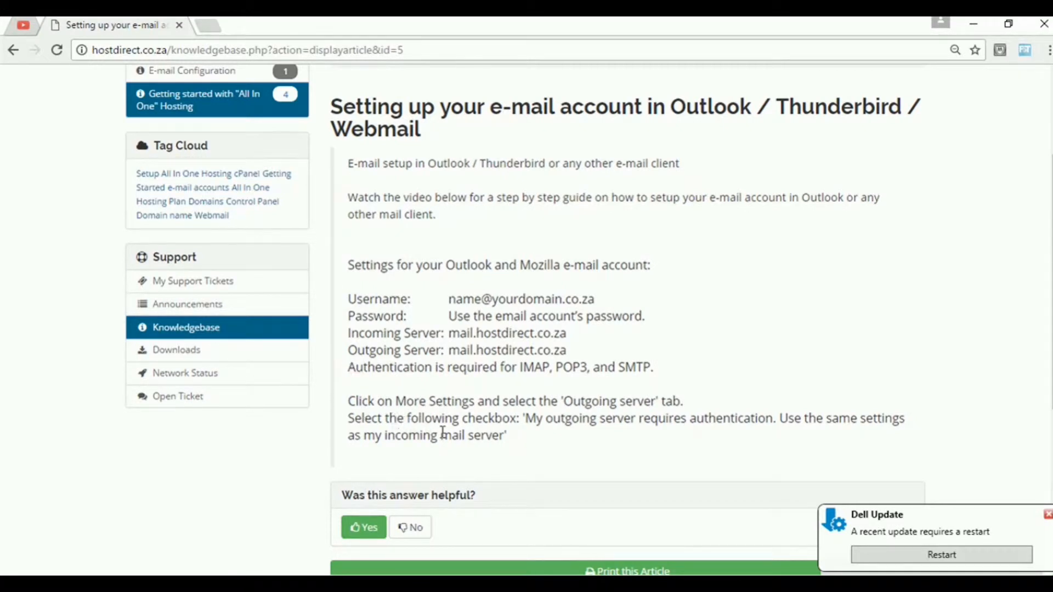
scroll(444, 433, "up", 1)
scroll(436, 441, "down", 1)
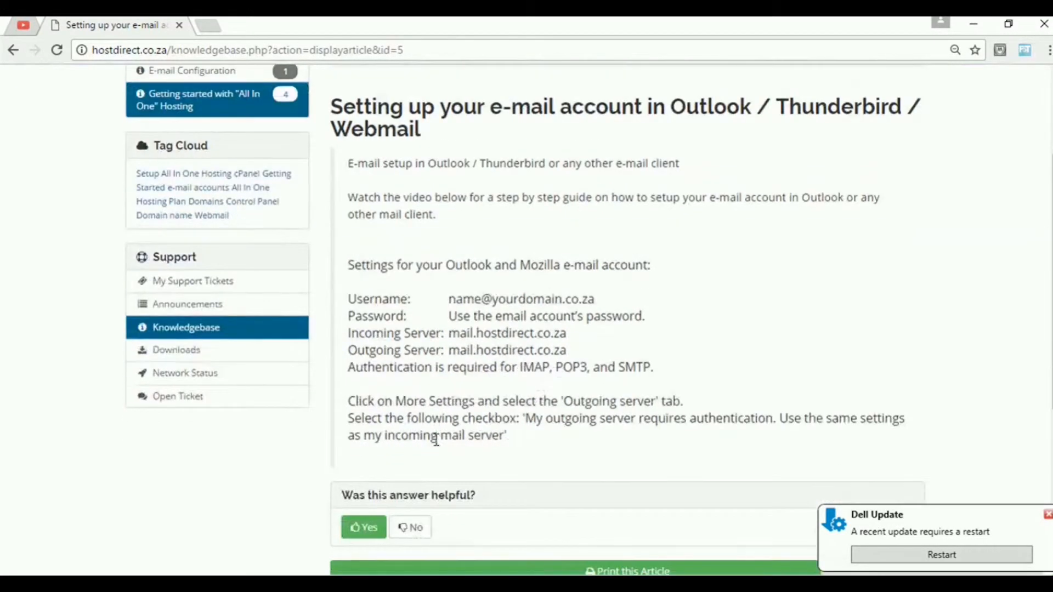
key("alt+Tab")
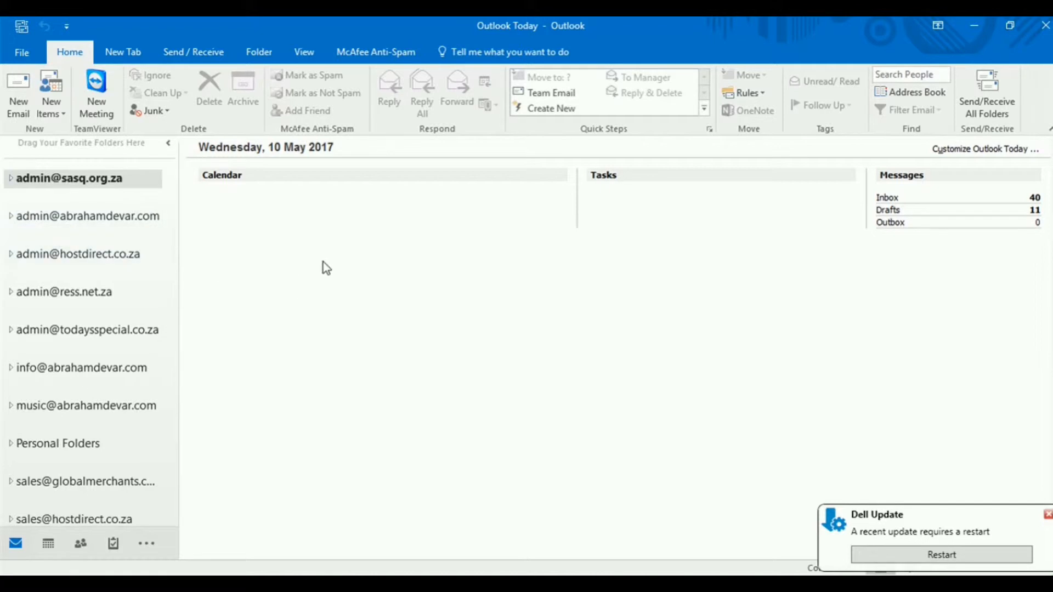
Open the configured email accounts list in Account Settings and start adding a new account
left_click(23, 53)
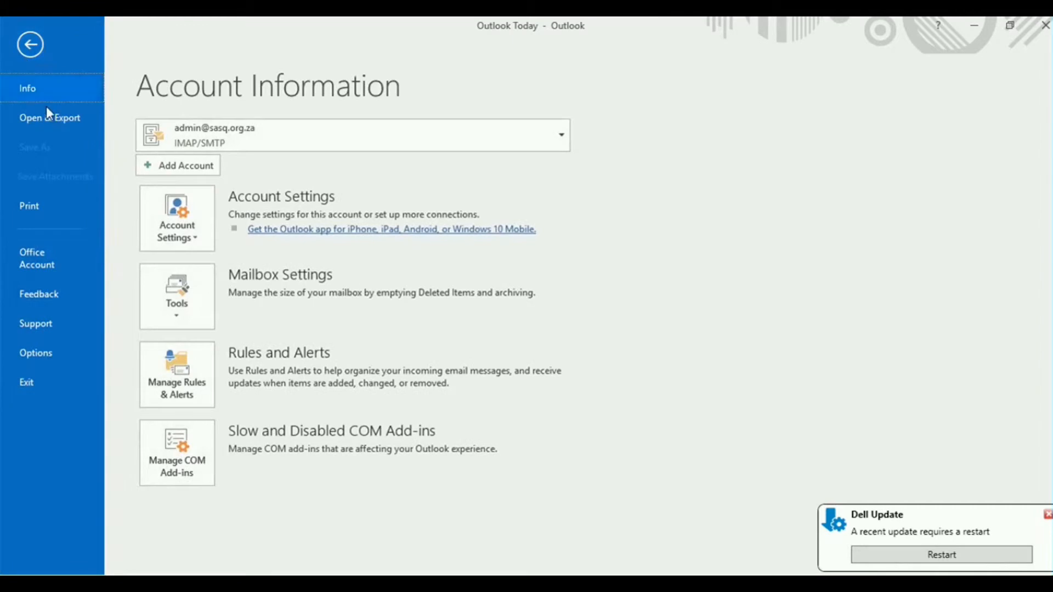
left_click(186, 228)
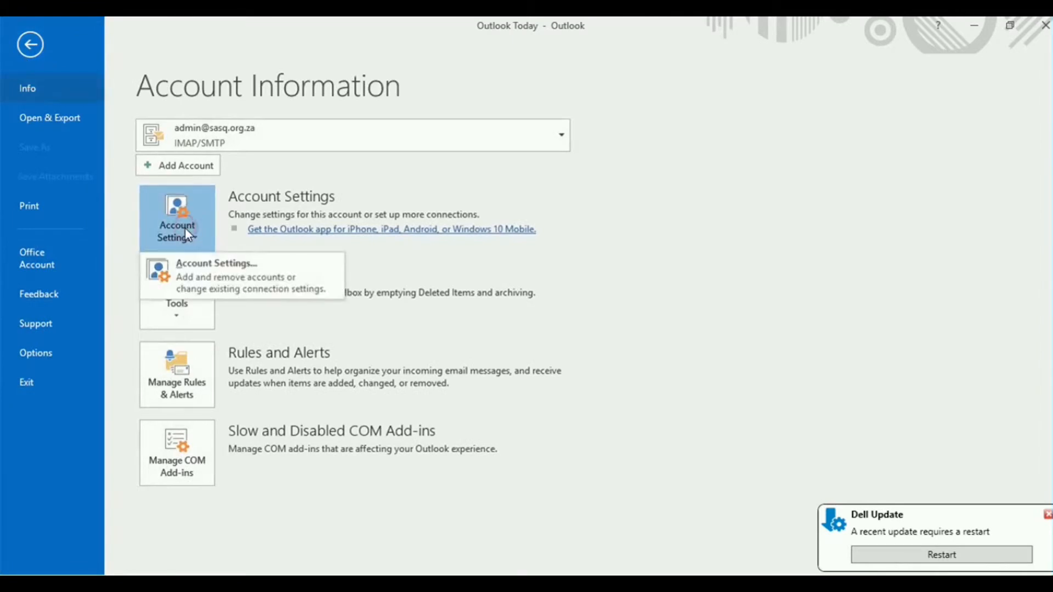
left_click(209, 284)
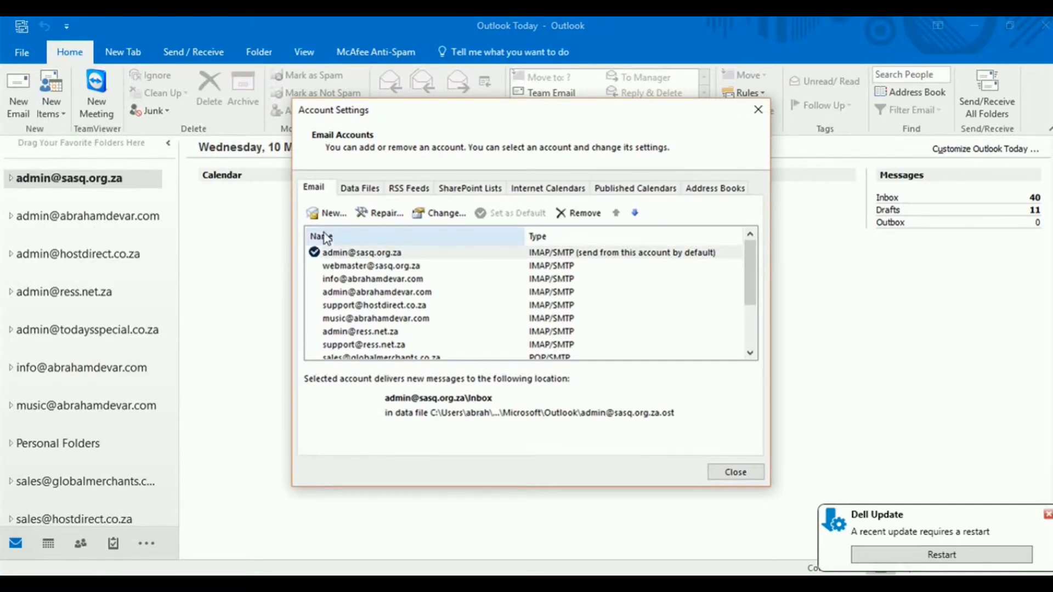
scroll(441, 302, "down", 2)
scroll(440, 302, "up", 2)
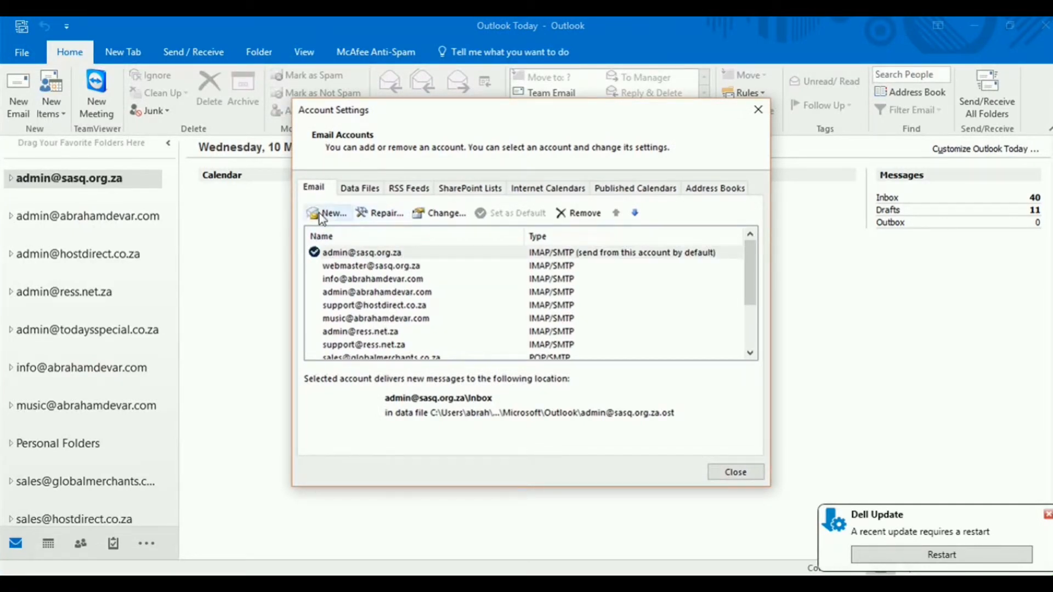
left_click(323, 215)
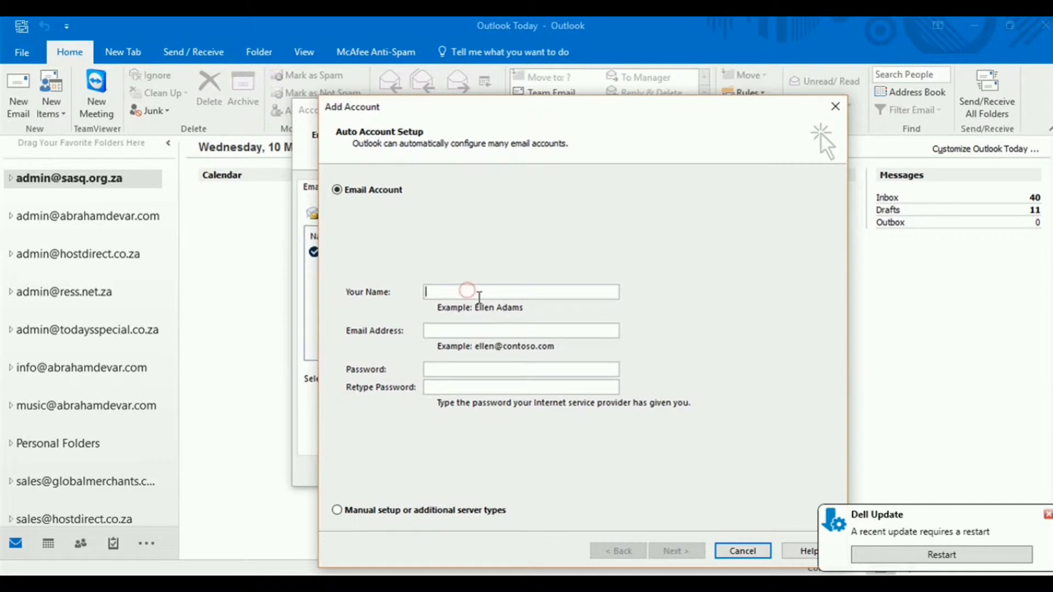
Enter the name Global Merchants, the account's e-mail address and password, and choose manual setup
type("obal Merchants")
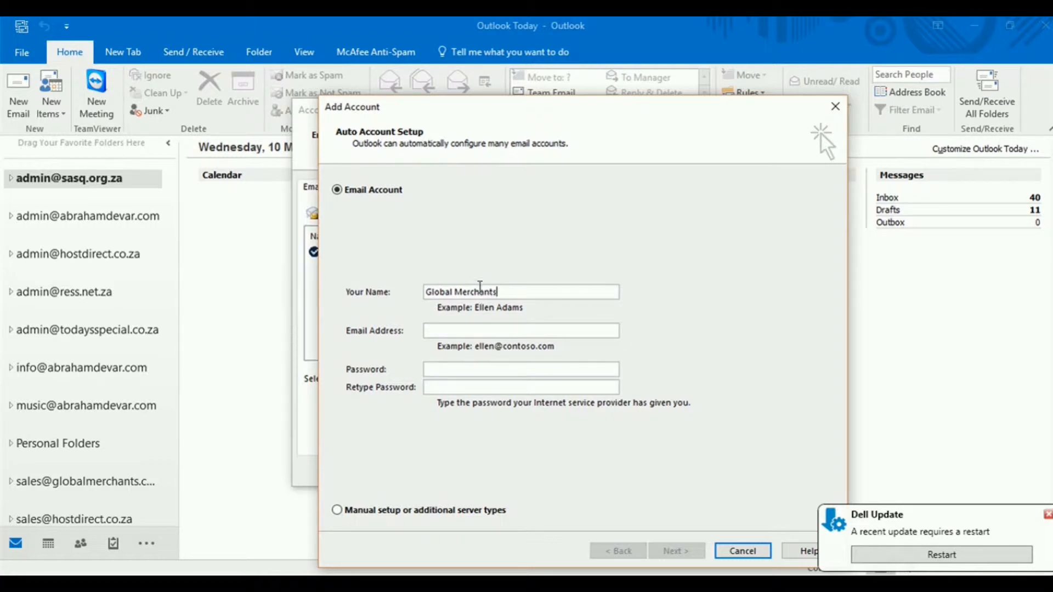
left_click(439, 331)
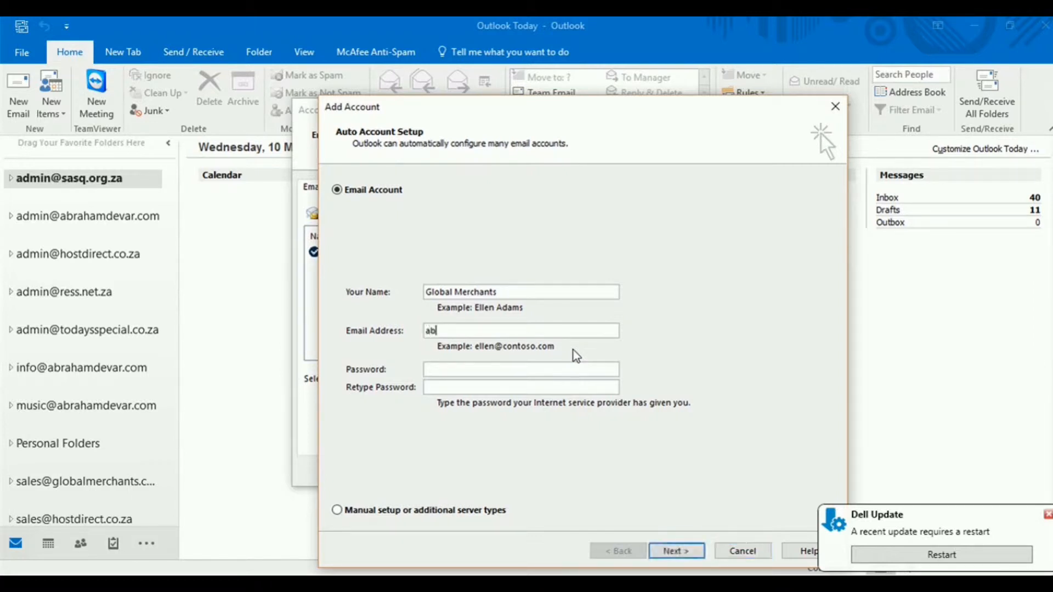
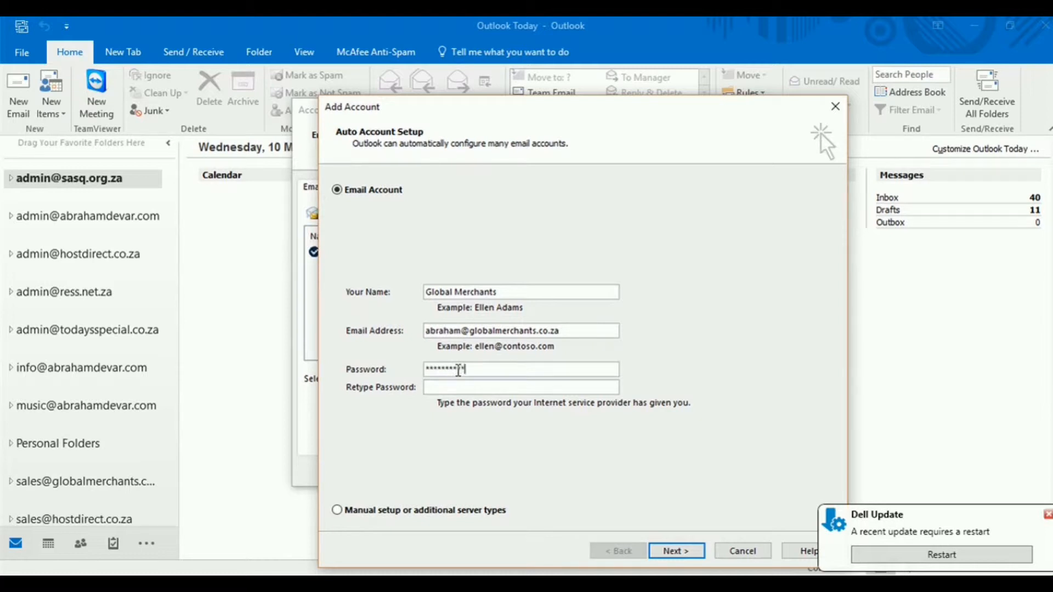
left_click(448, 387)
type("*")
left_click(338, 511)
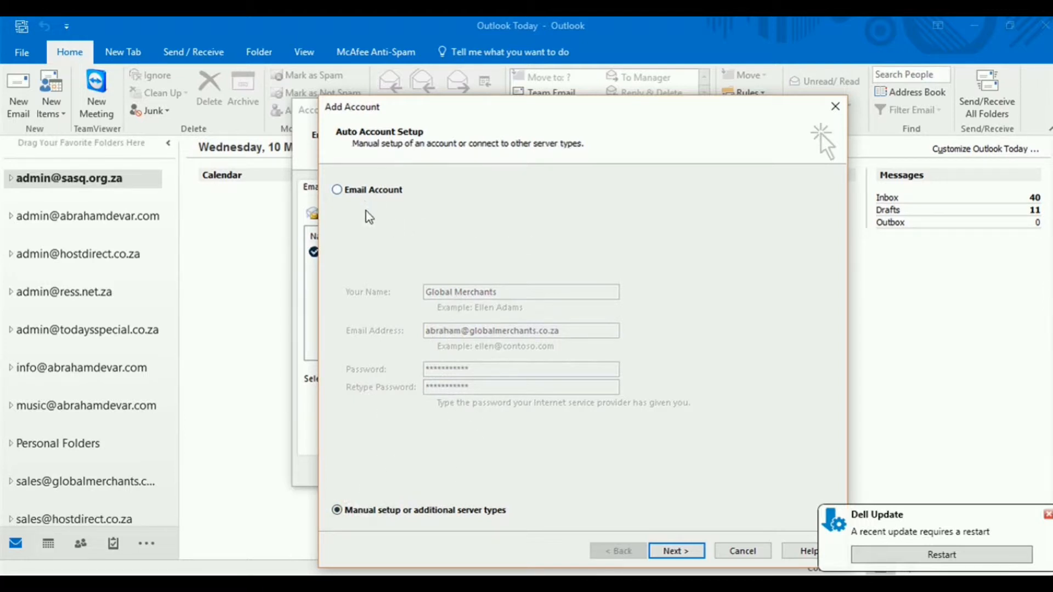
Select POP or IMAP as the account type and continue to the server settings page
left_click(376, 516)
left_click(417, 514)
left_click(680, 552)
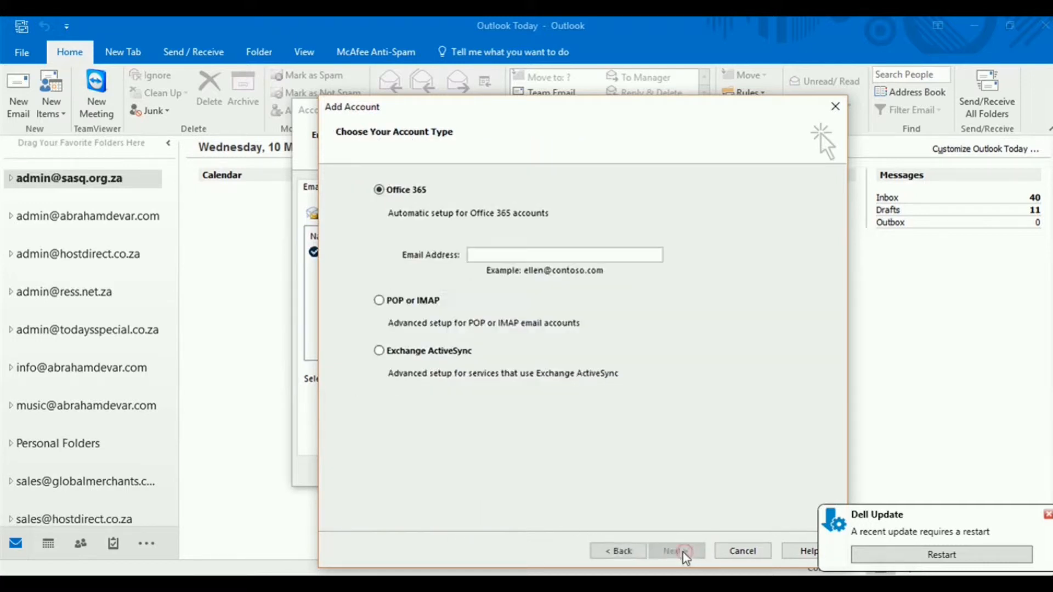
left_click(492, 254)
left_click(386, 304)
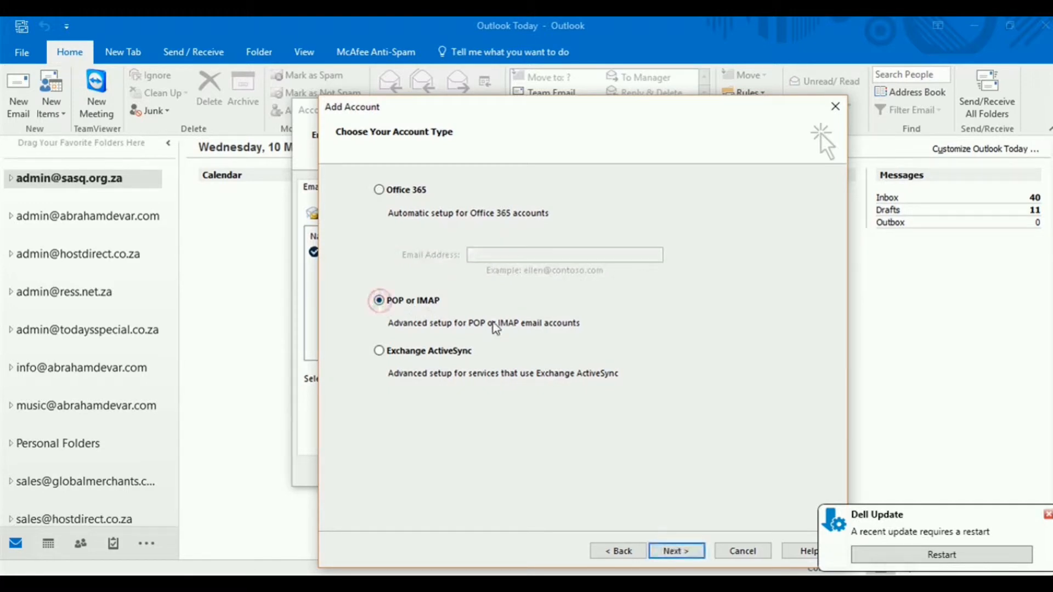
left_click(676, 551)
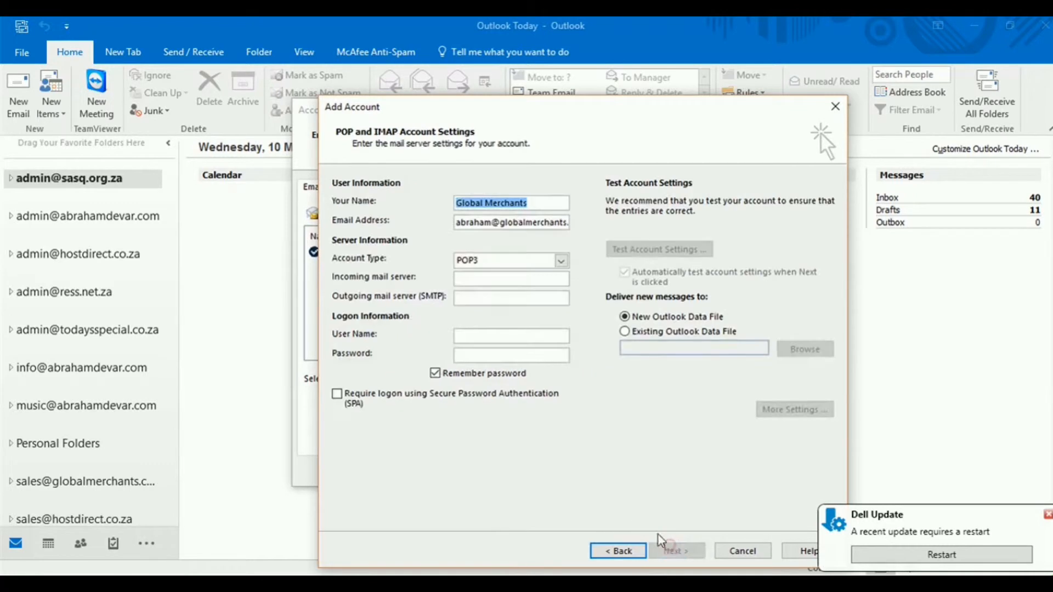
Copy the e-mail address into the User Name field, then recheck the full address
left_click(475, 225)
double_click(461, 222)
key("ctrl+c")
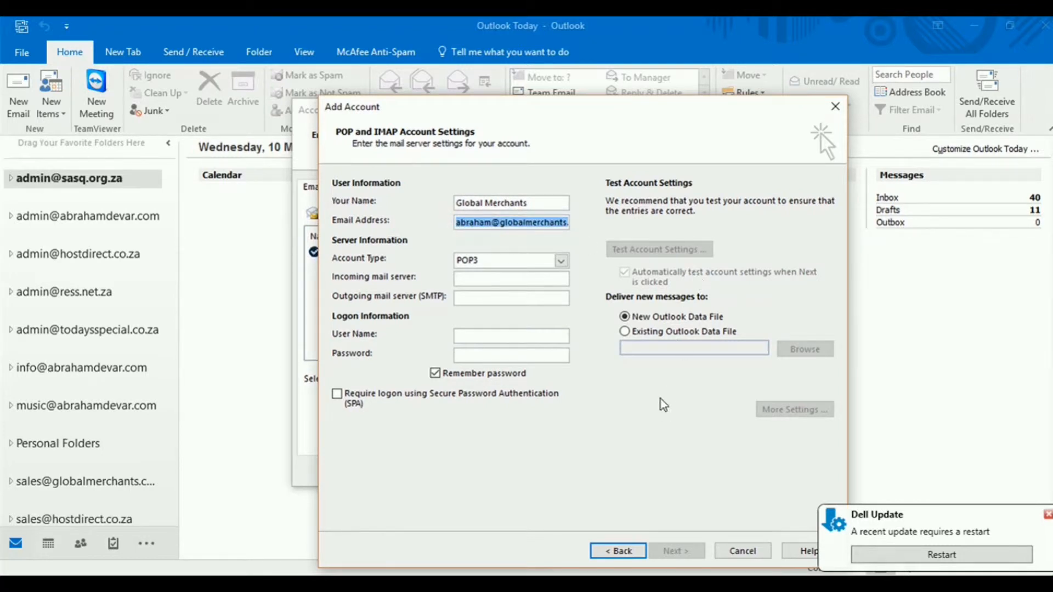
left_click(481, 335)
key("ctrl+v")
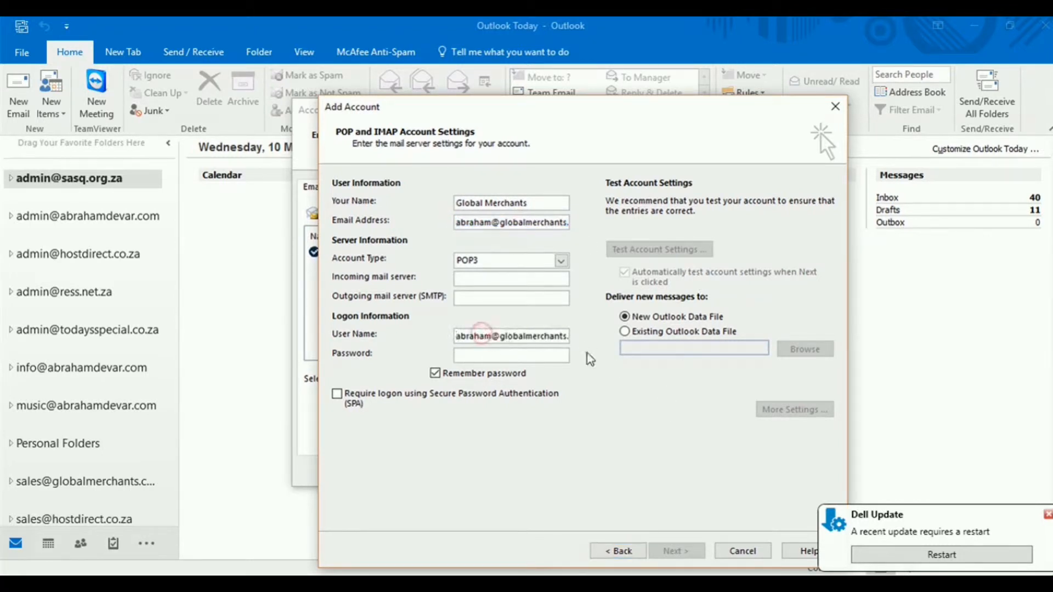
left_click(599, 391)
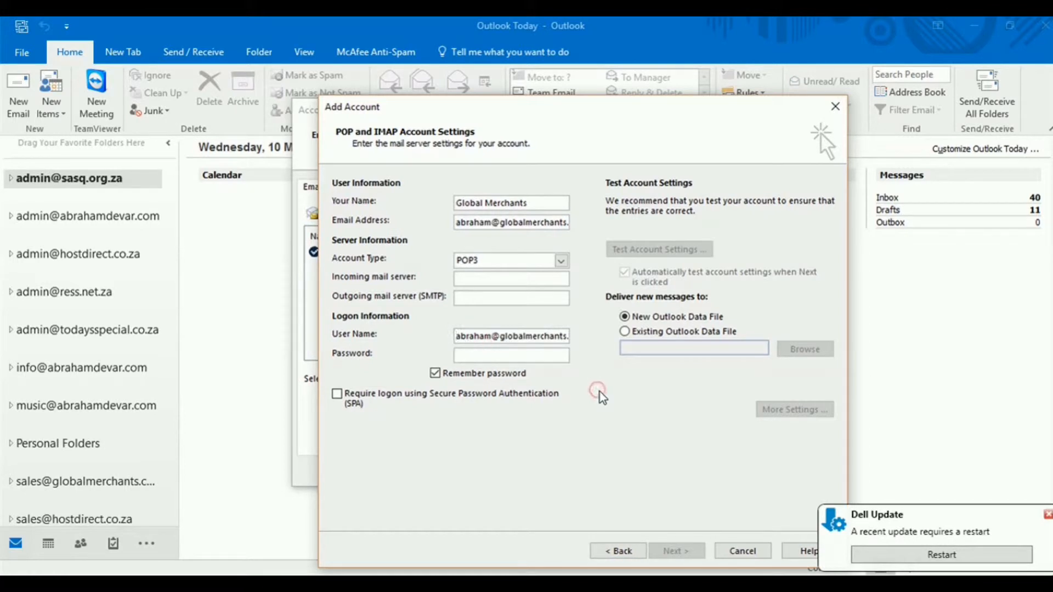
double_click(481, 226)
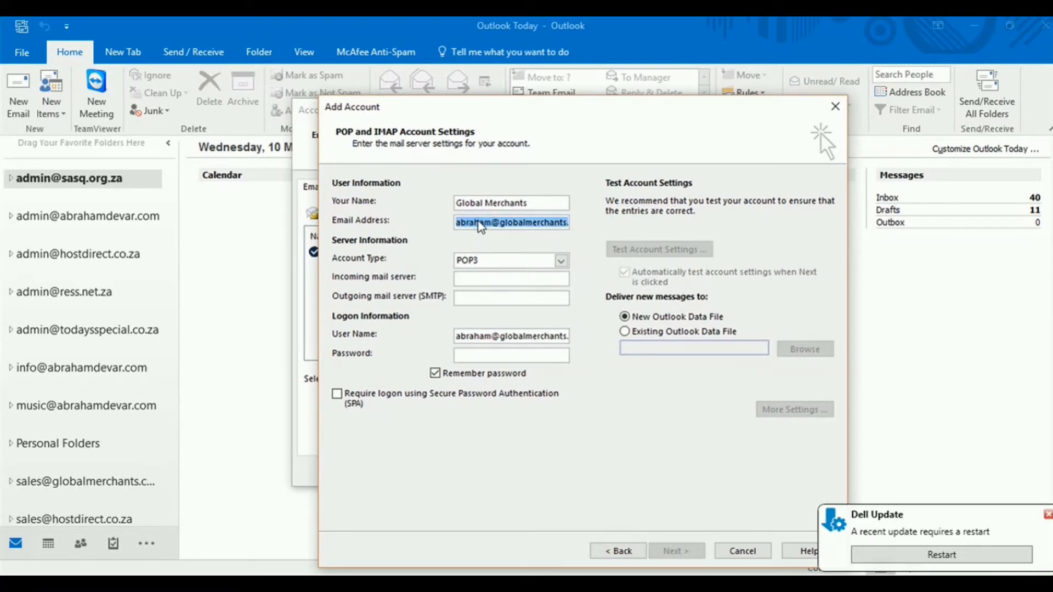
left_click(467, 233)
left_click(447, 222)
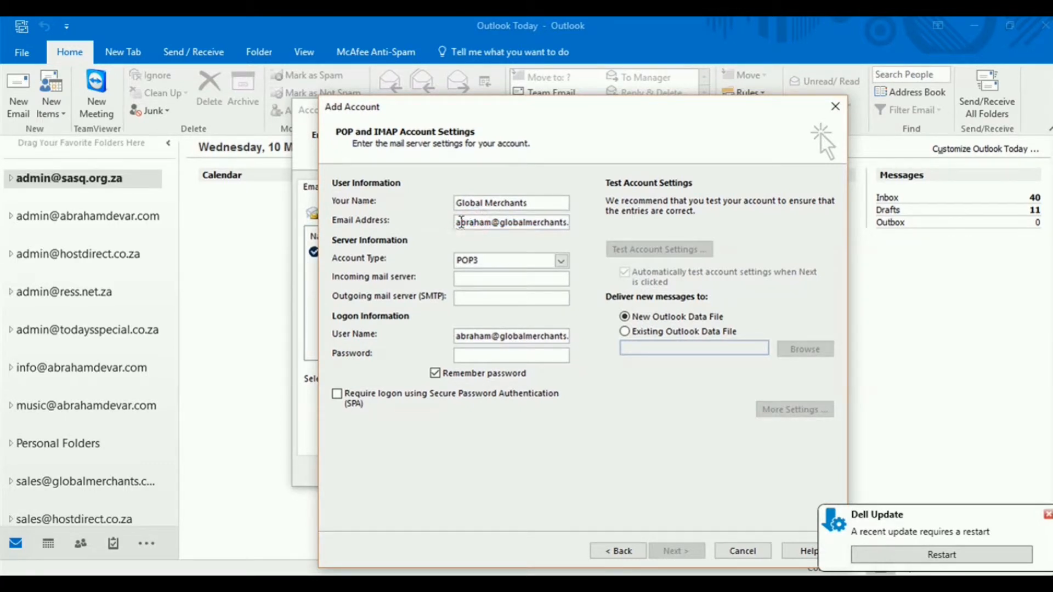
left_click_drag(458, 225, 576, 219)
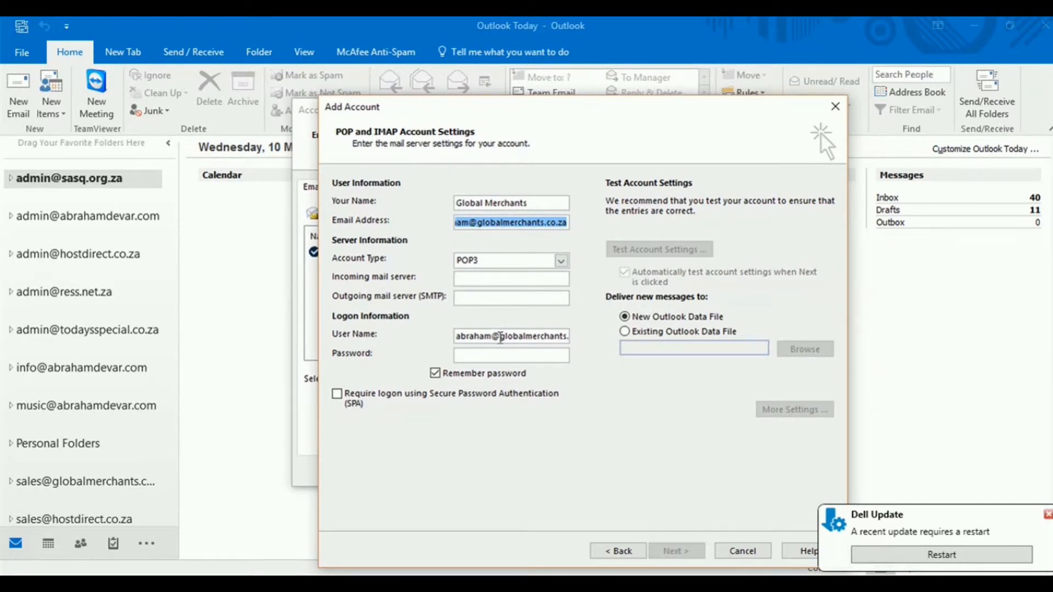
Change the Account Type dropdown from POP3 to IMAP
left_click(479, 280)
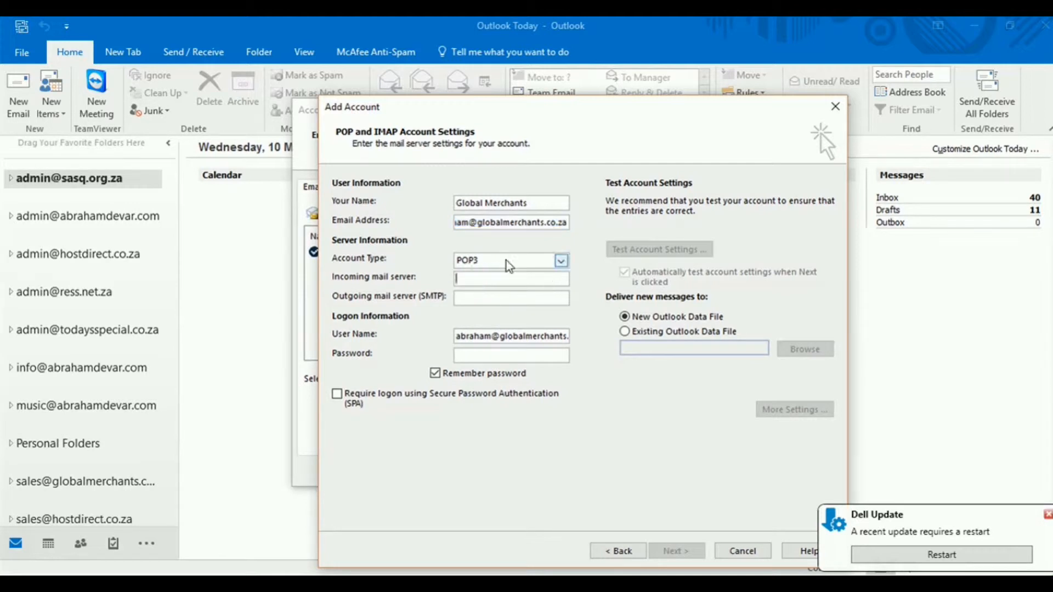
left_click(561, 260)
left_click(472, 272)
left_click(485, 262)
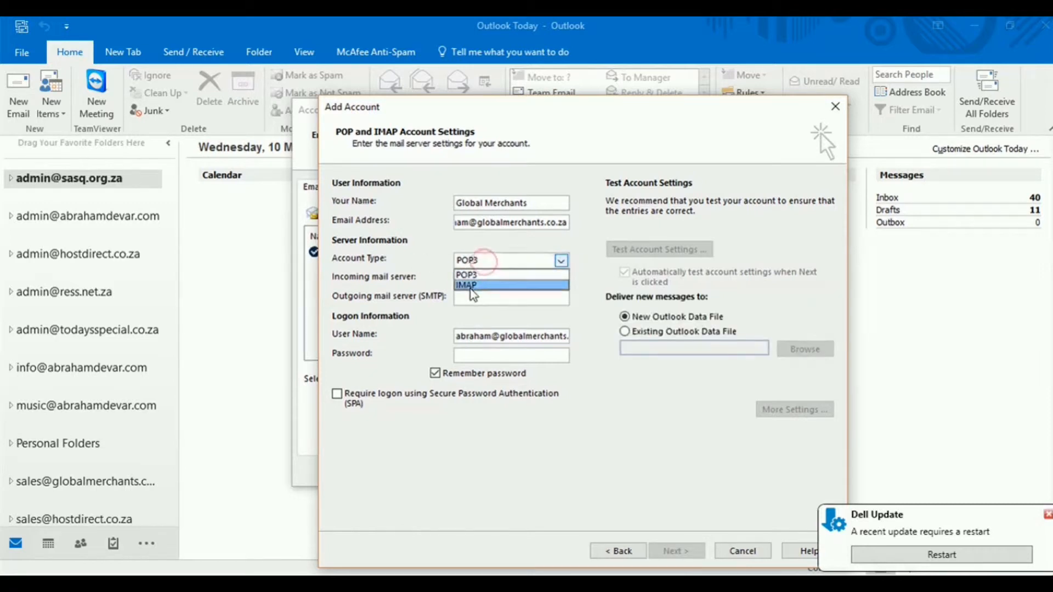
left_click(471, 286)
left_click(485, 259)
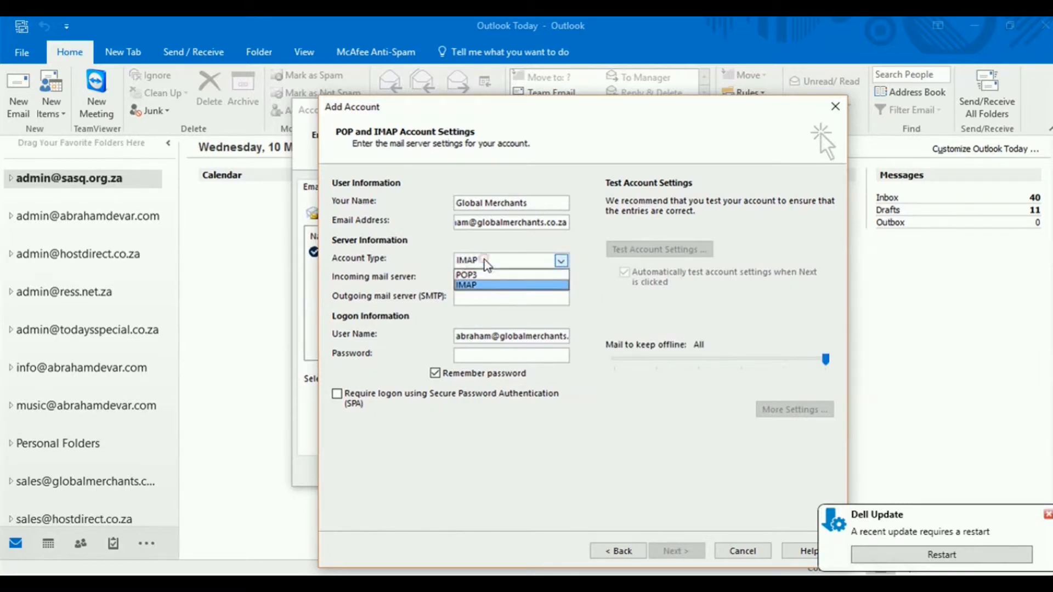
left_click(485, 259)
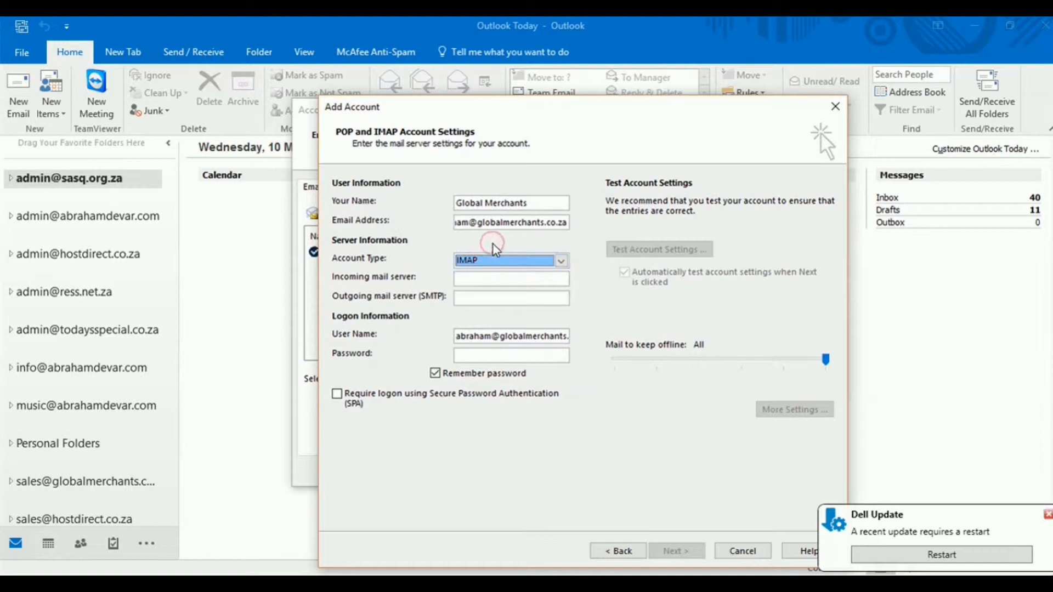
left_click(479, 260)
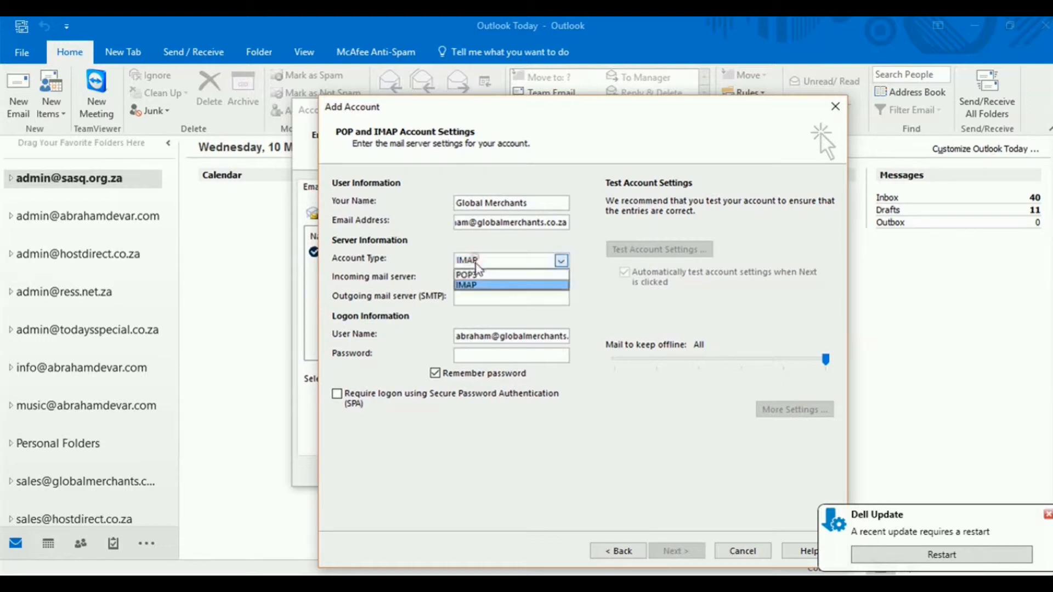
left_click(475, 273)
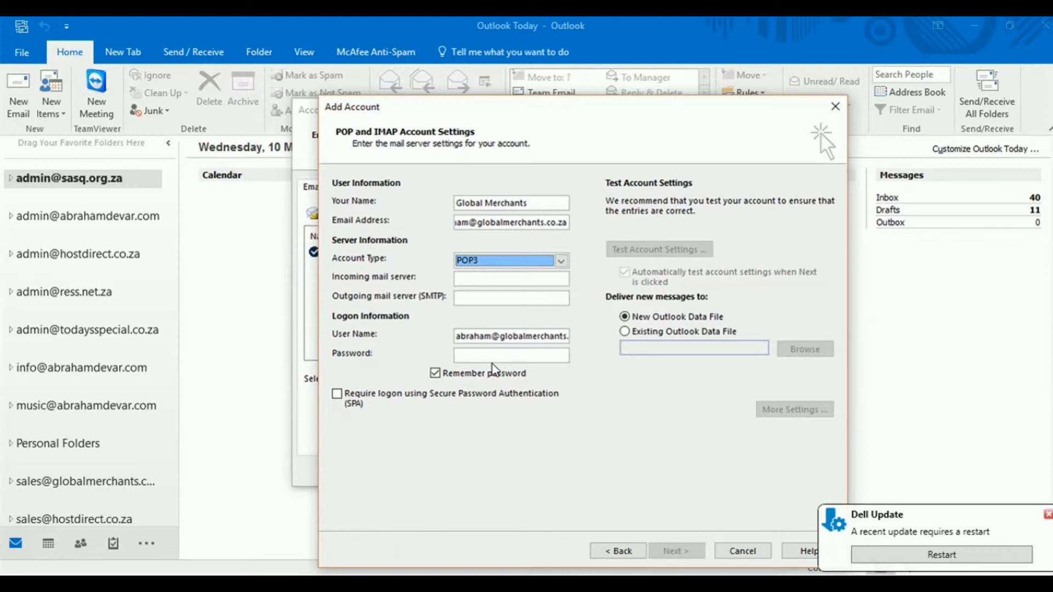
left_click(483, 259)
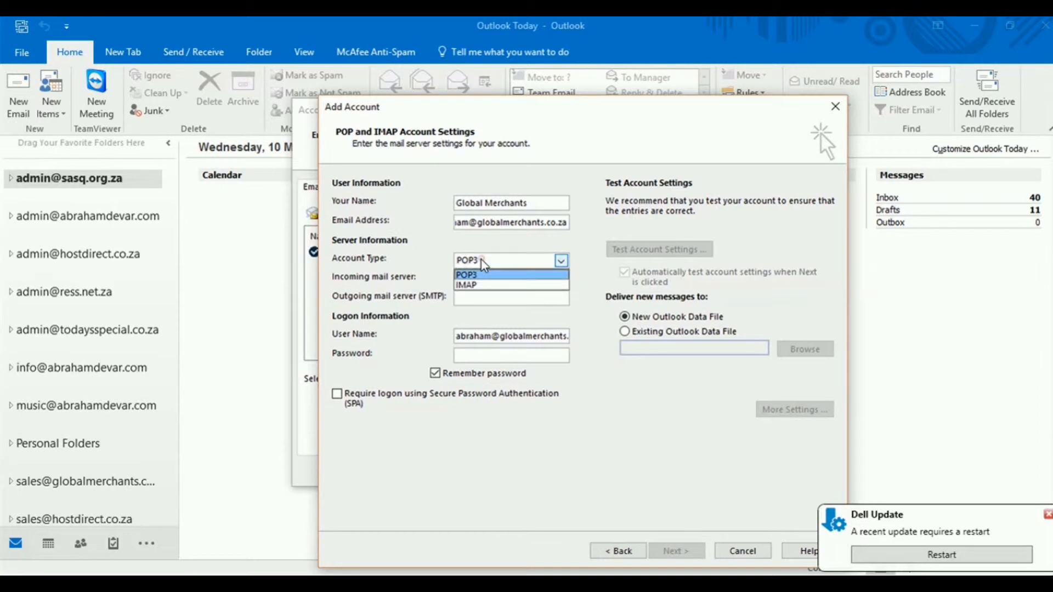
left_click(461, 284)
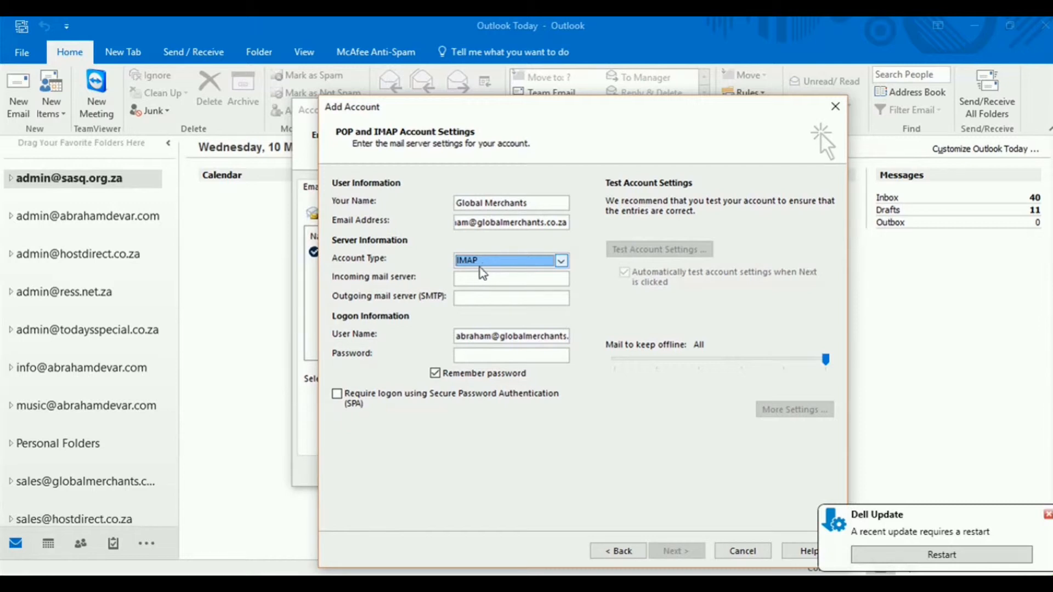
left_click(473, 278)
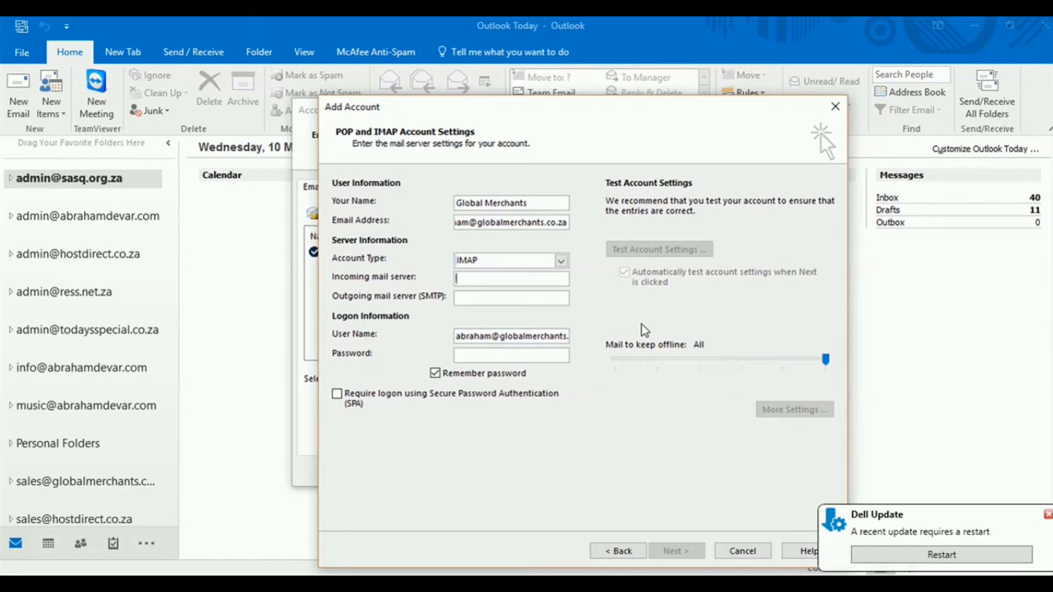
Set both incoming and outgoing mail servers to mail.globalmerchants.co.za
left_click(485, 229)
double_click(476, 223)
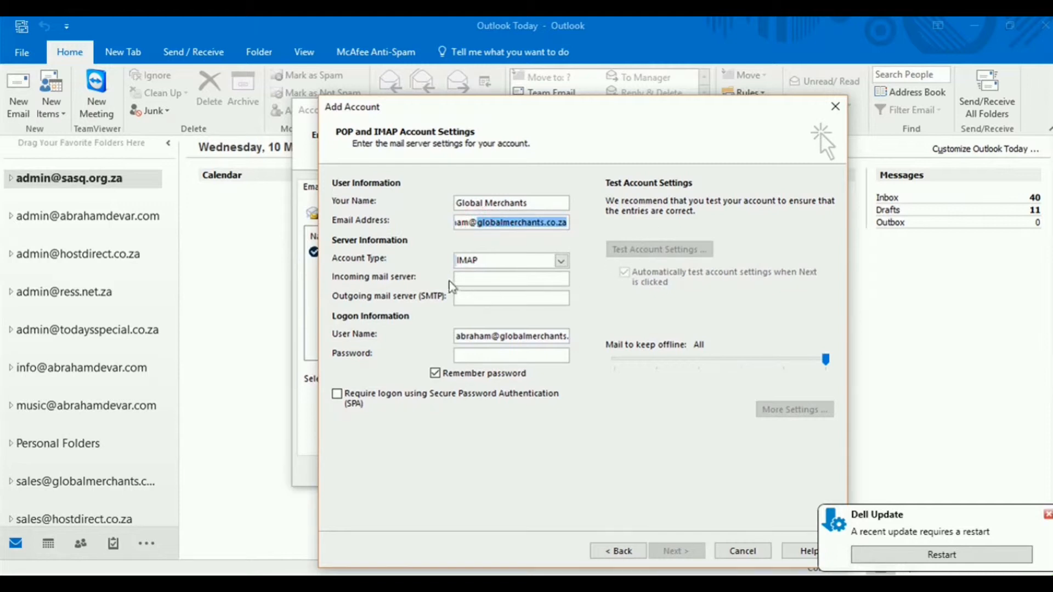
left_click(476, 280)
type("mail.")
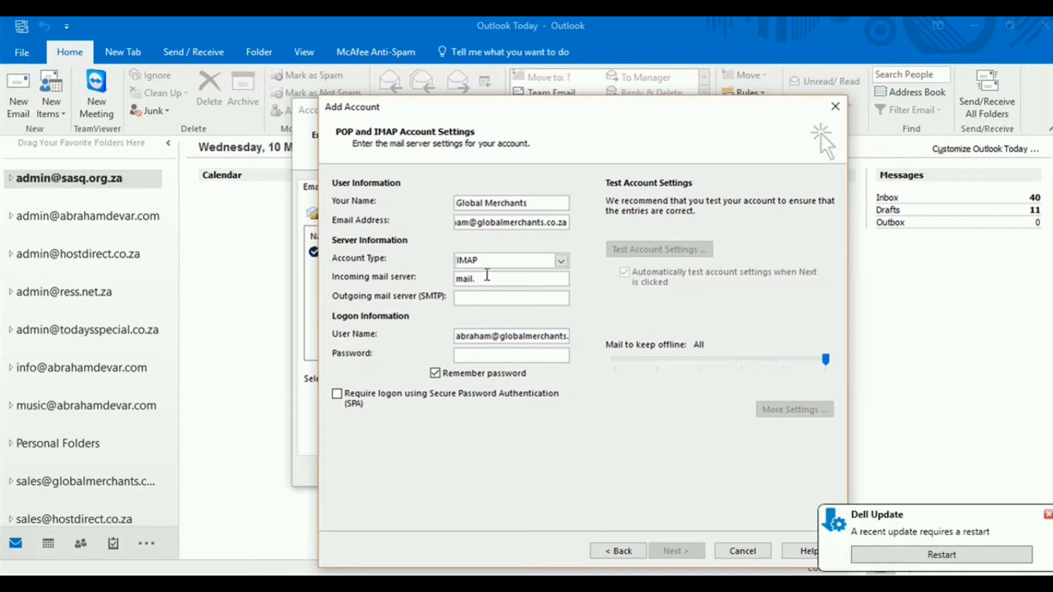
type("globalmerchants.co.za")
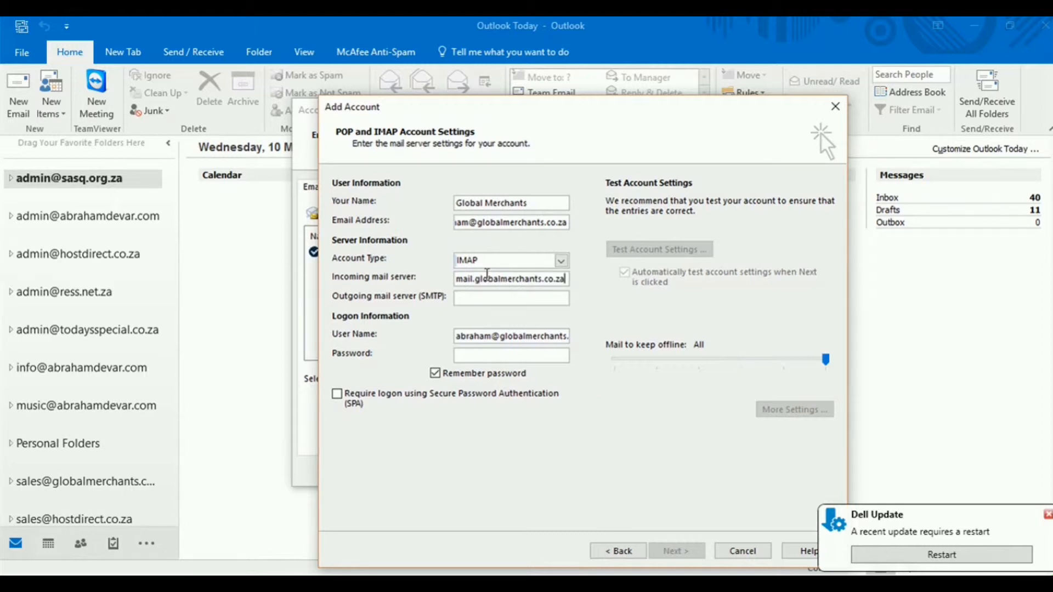
left_click(478, 298)
type("ma")
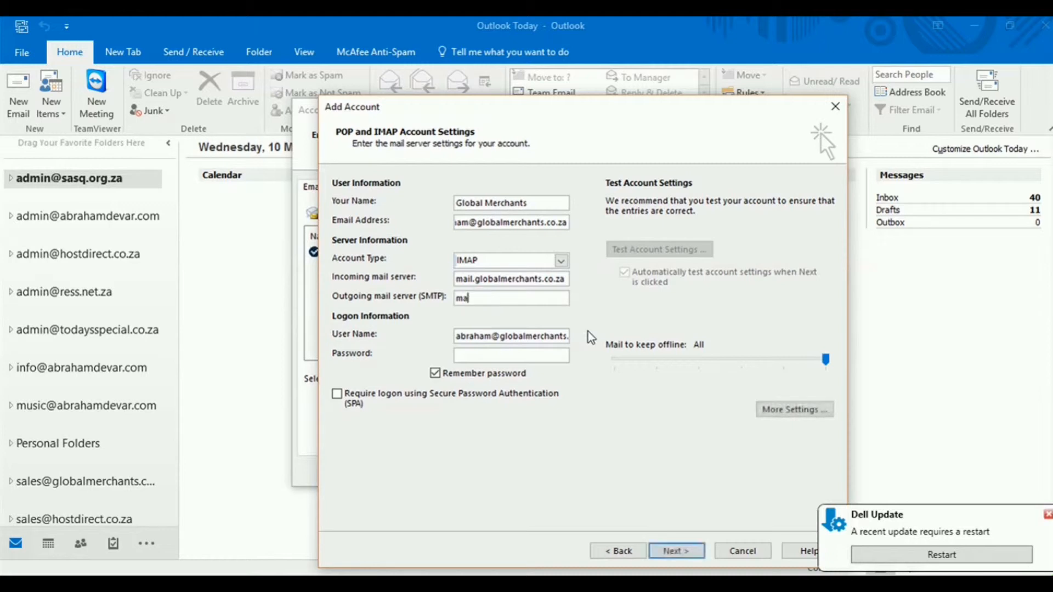
type("il.globalmerchants.co.za")
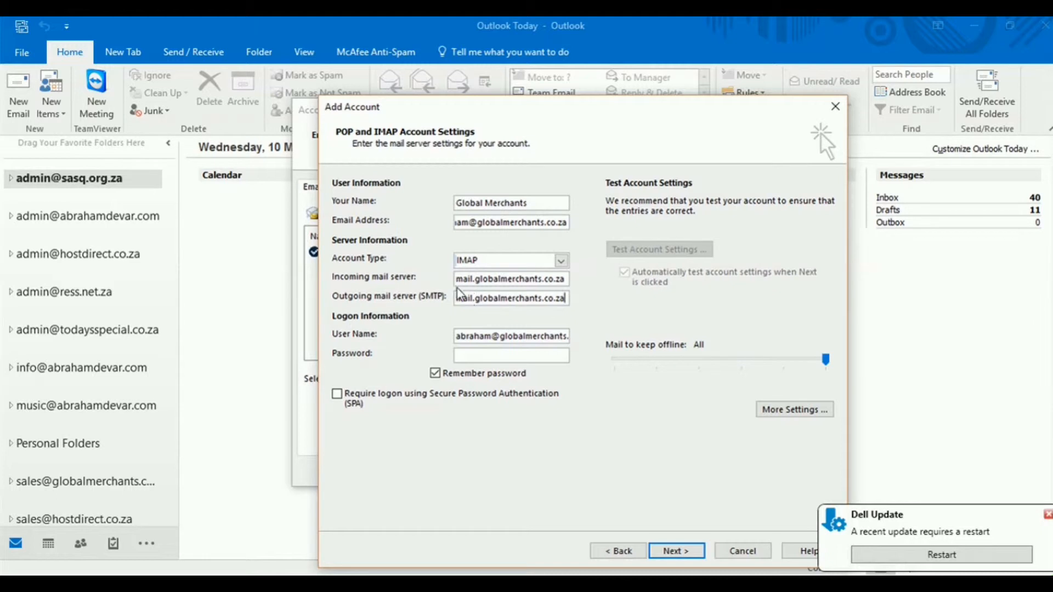
Check the incoming and outgoing server names for typos
left_click_drag(457, 279, 586, 274)
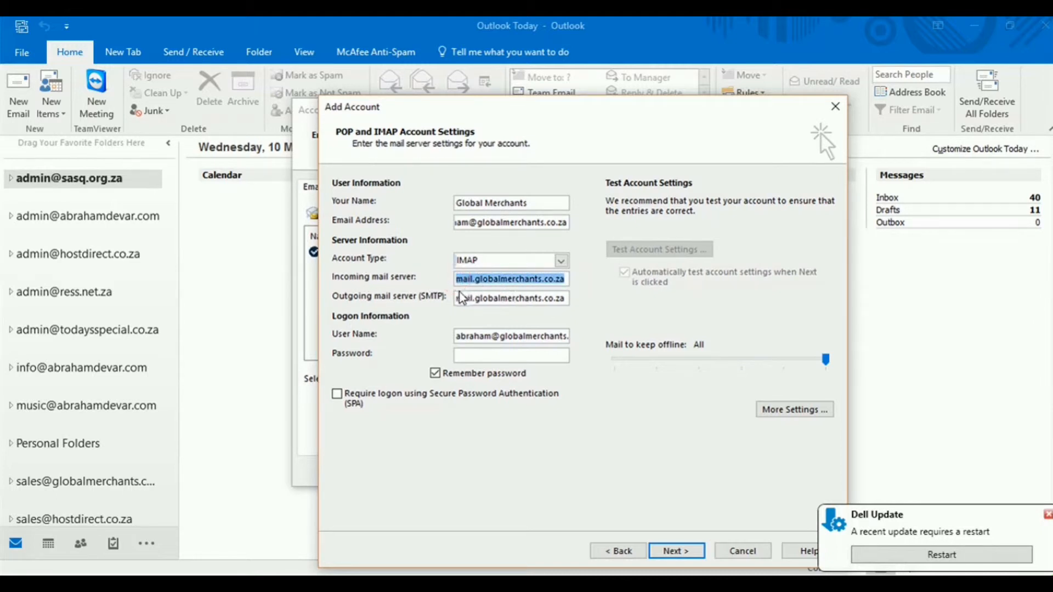
left_click(474, 280)
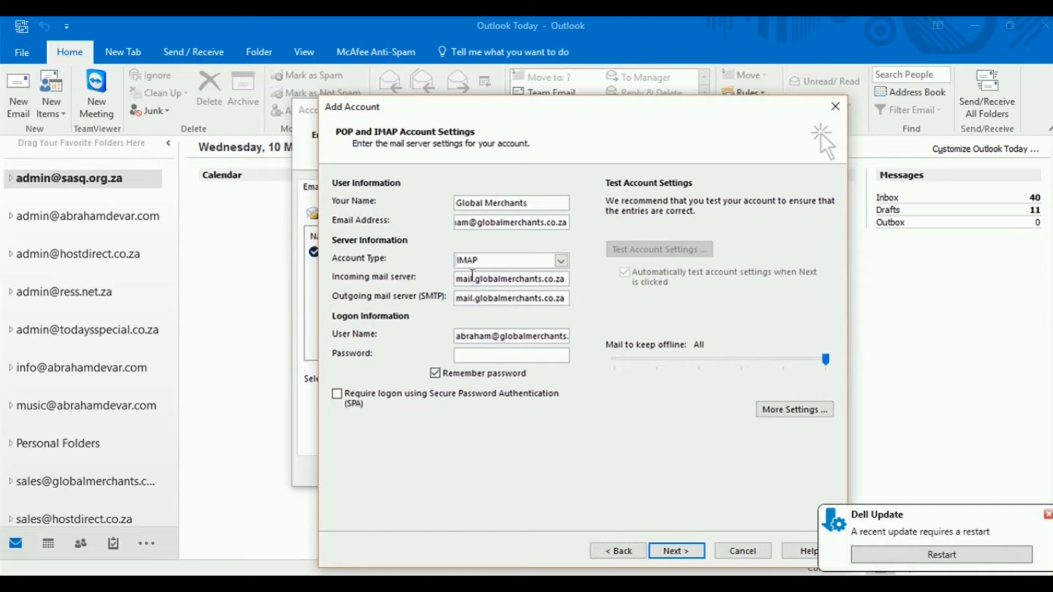
left_click_drag(478, 281, 543, 282)
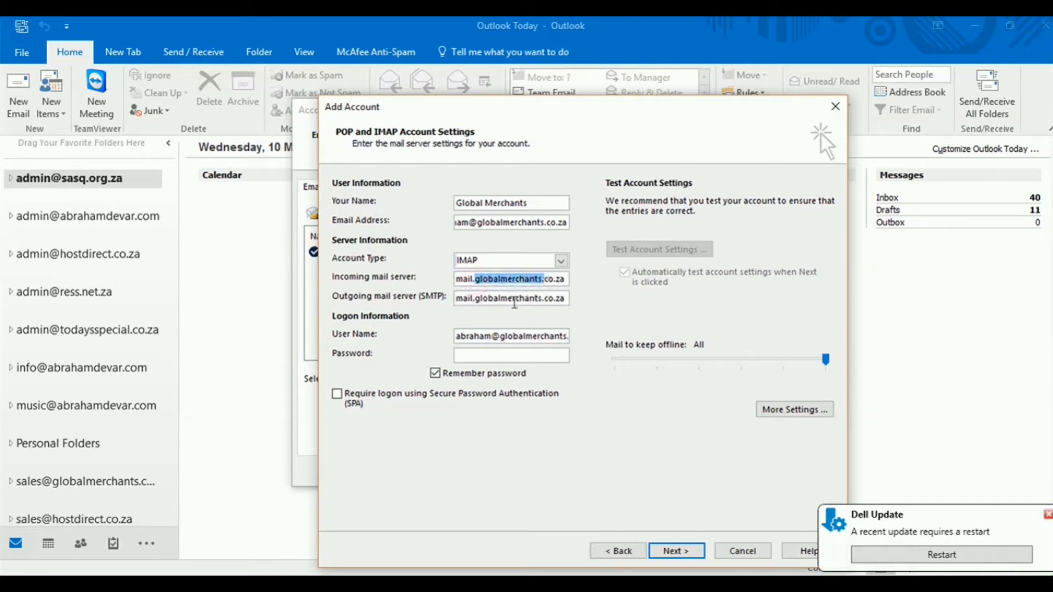
left_click(457, 300)
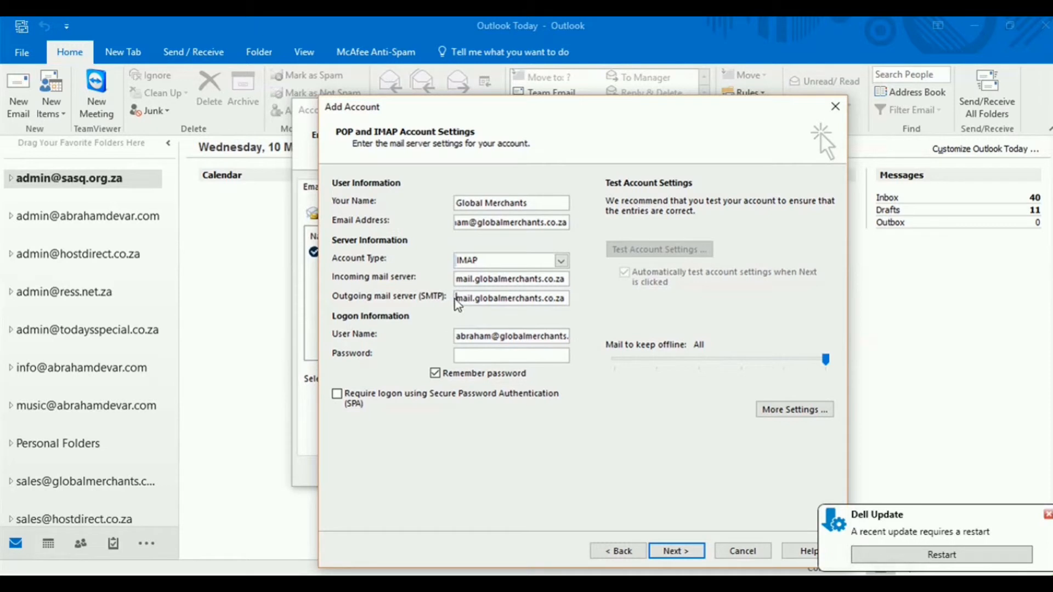
left_click_drag(460, 299, 578, 313)
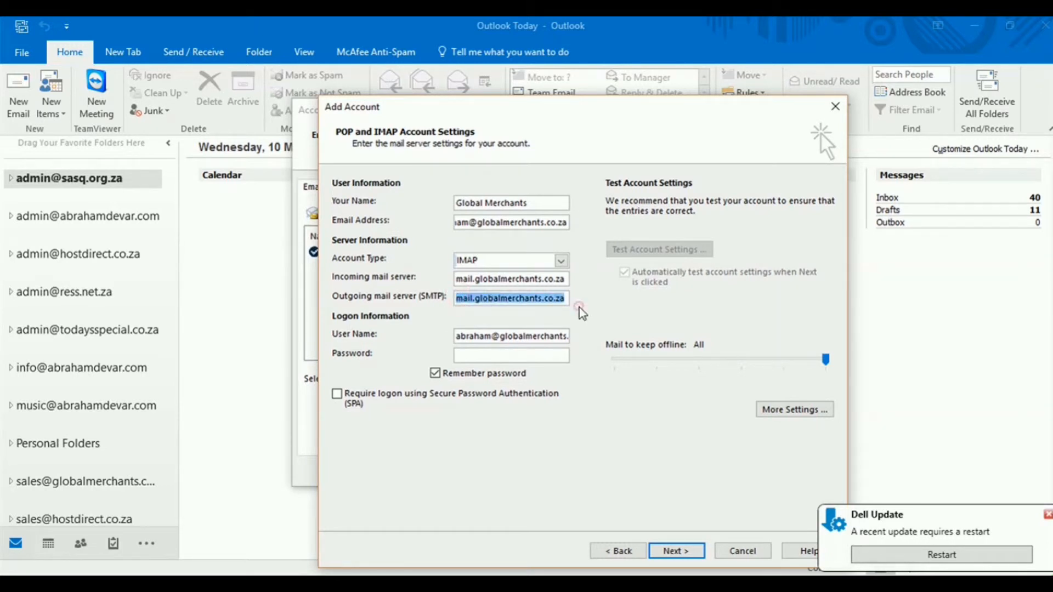
left_click(559, 299)
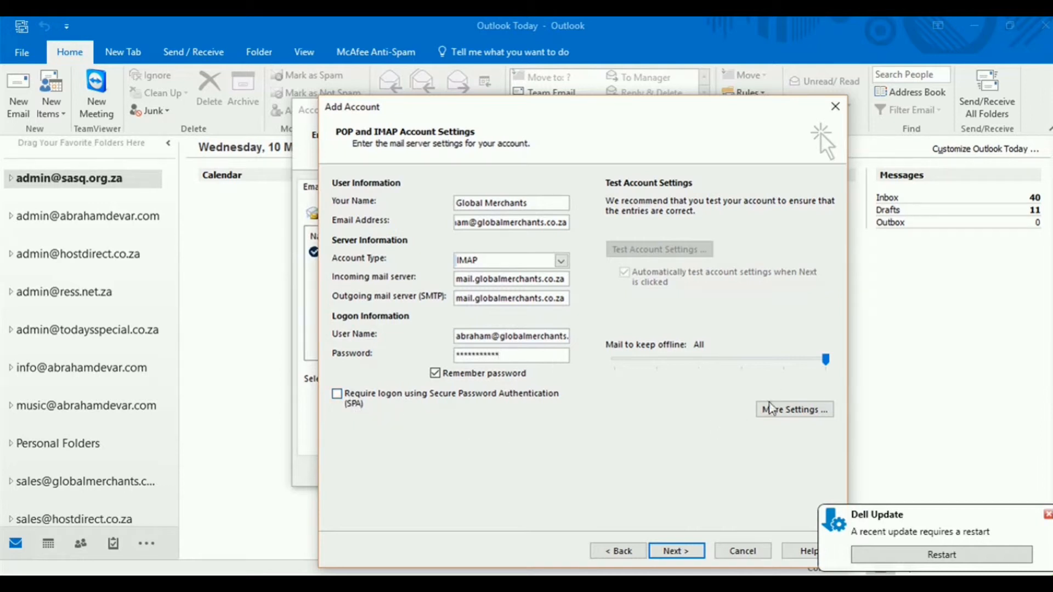
In More Settings, require outgoing SMTP authentication and set the SMTP port to 587
left_click(774, 411)
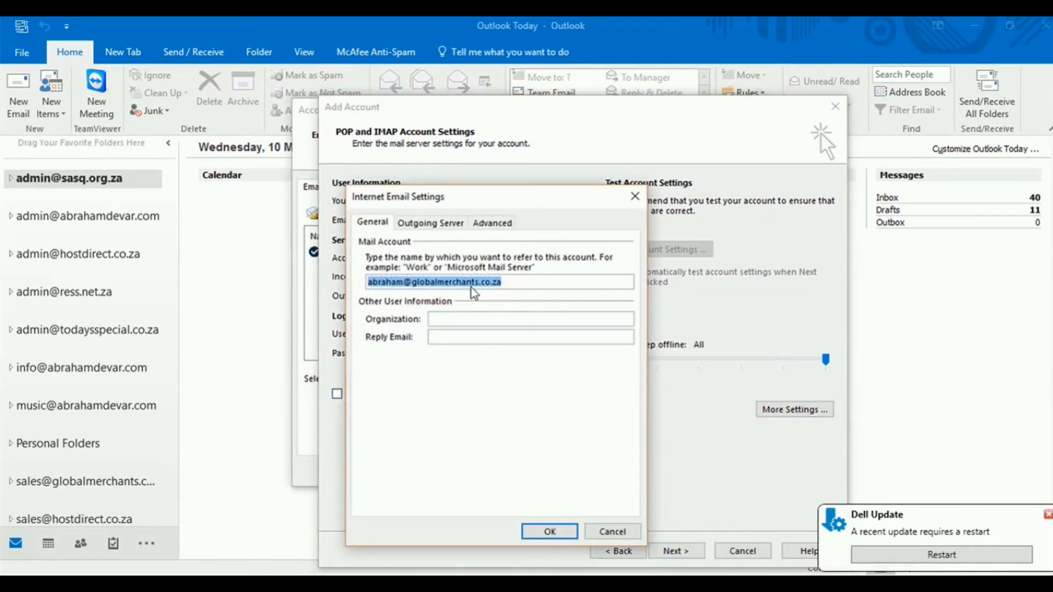
left_click(438, 226)
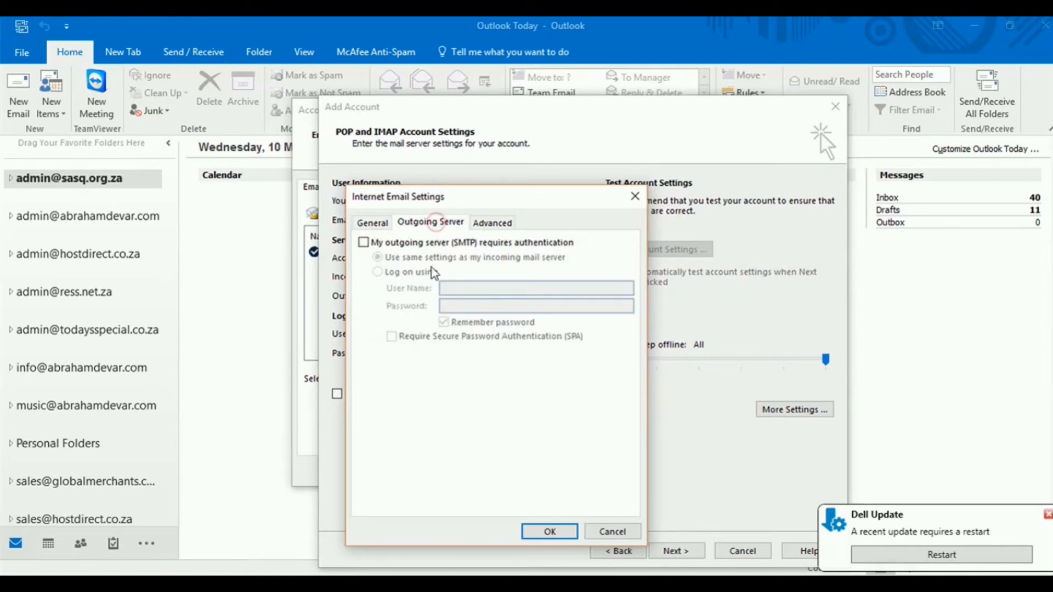
left_click(363, 244)
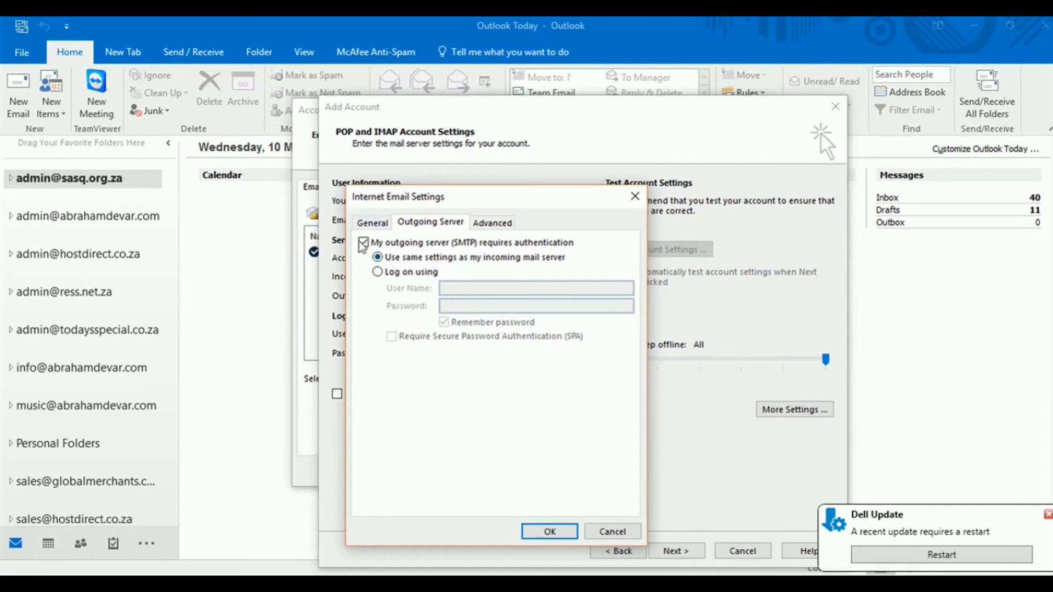
left_click(487, 228)
double_click(483, 298)
type("587")
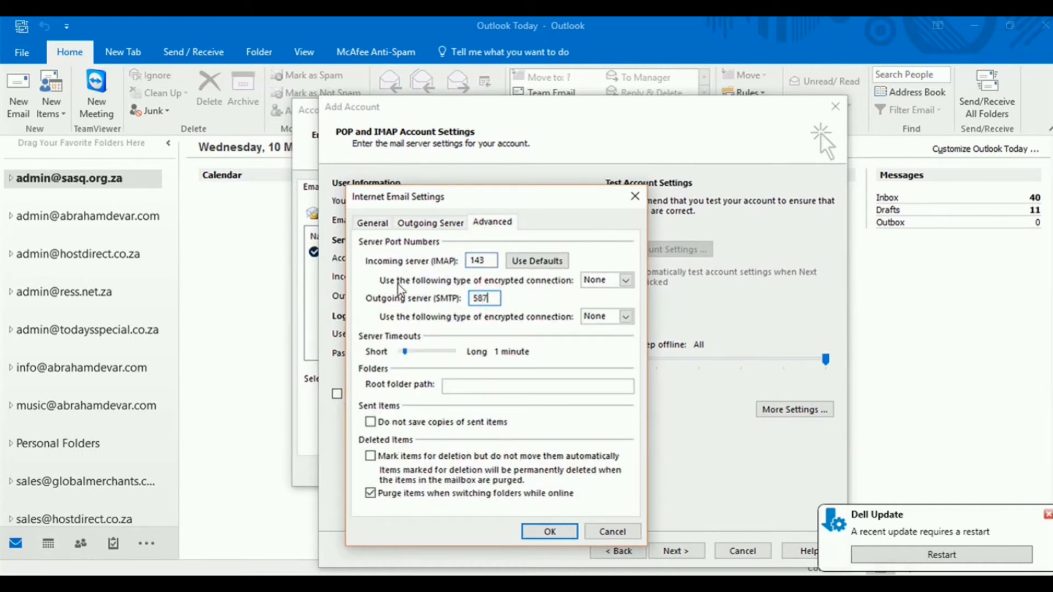
left_click(551, 532)
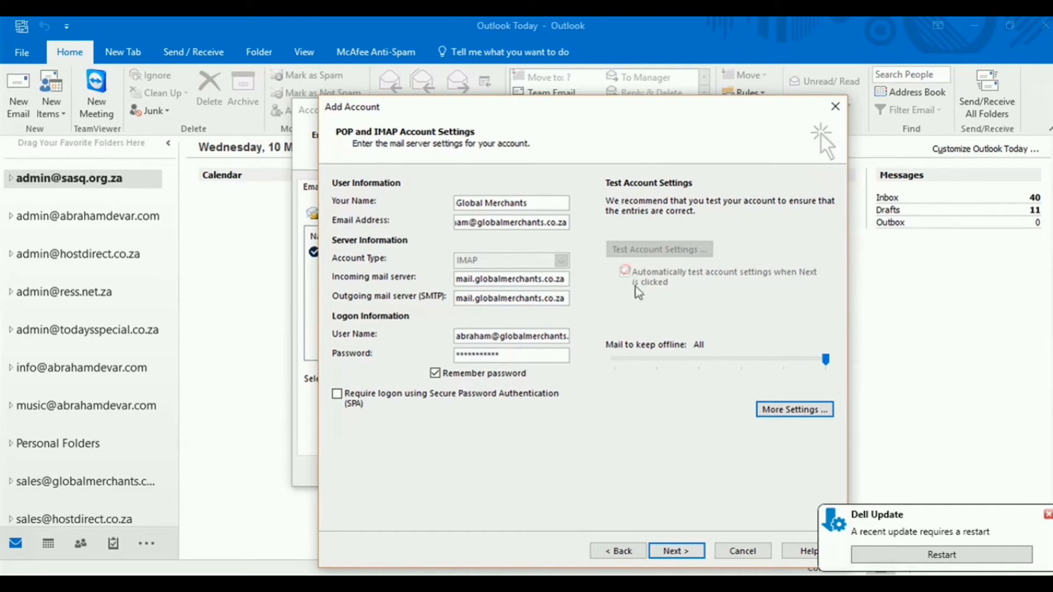
Run the account settings test, confirm no errors were reported, and close the results
left_click(676, 551)
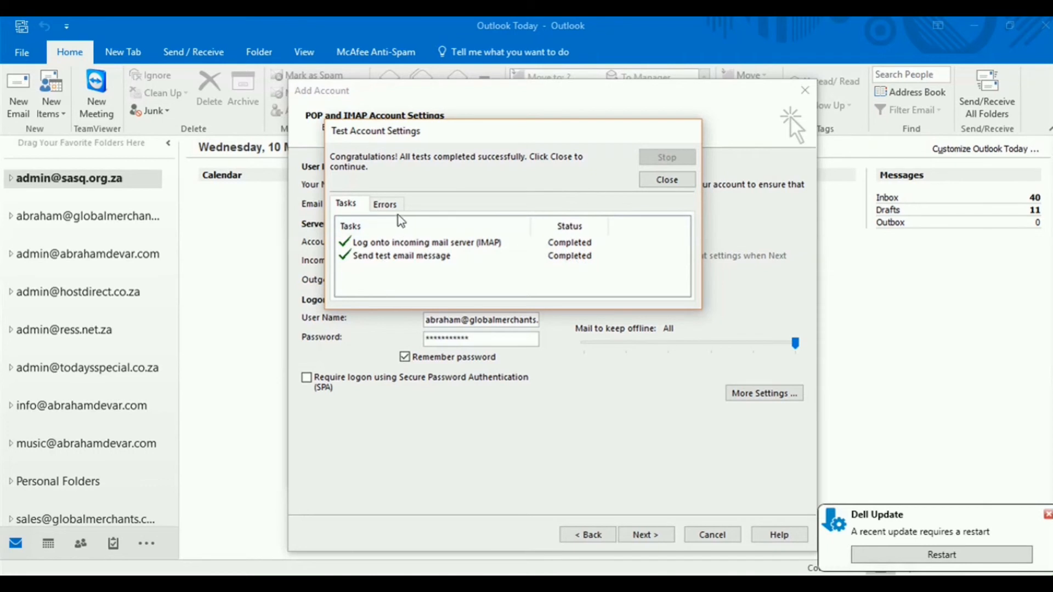
left_click(385, 203)
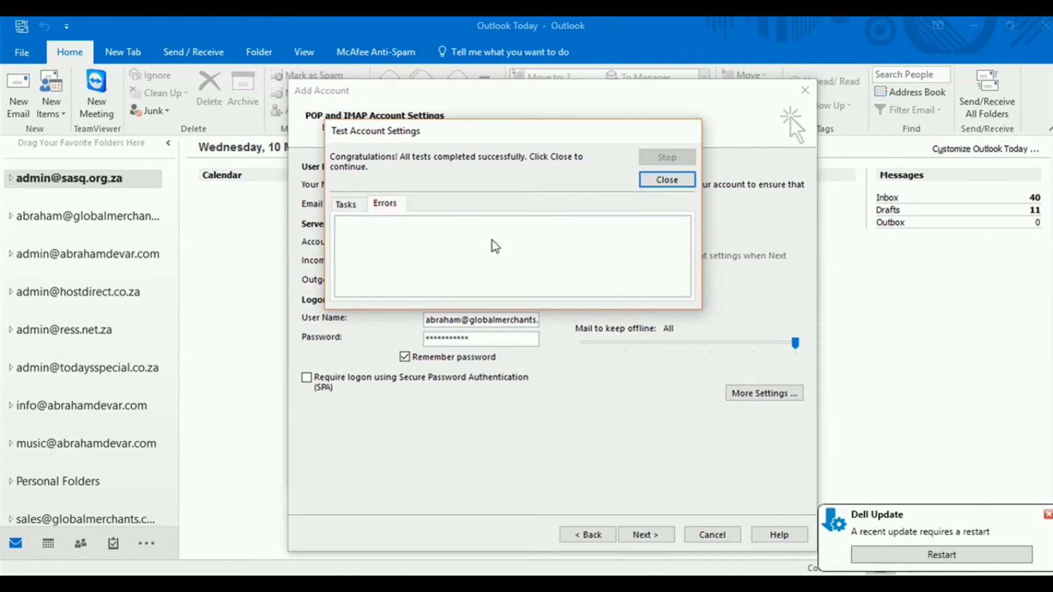
left_click(349, 205)
left_click(666, 181)
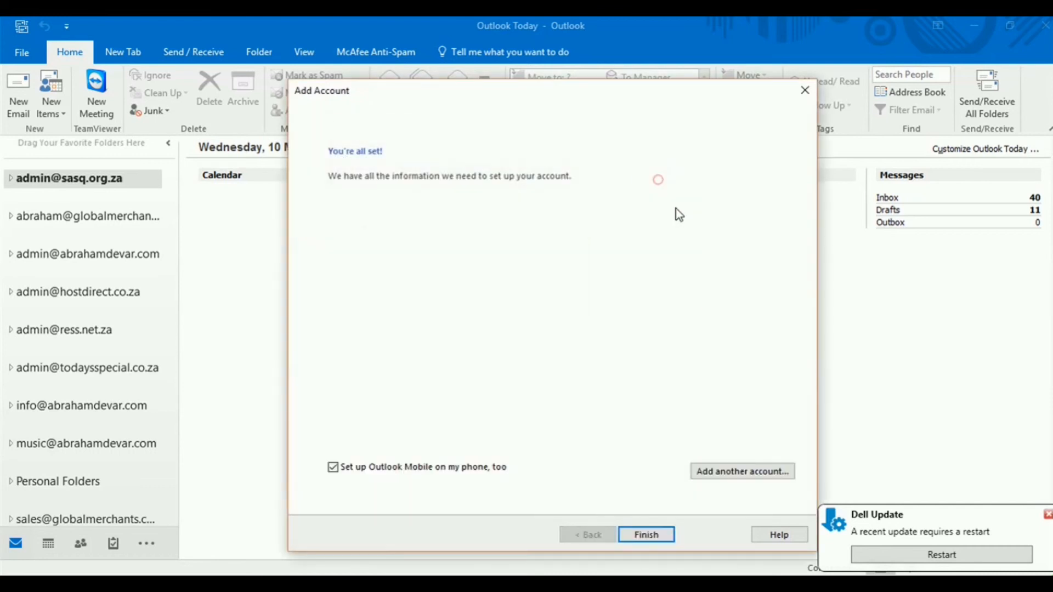
Finish setup, expand the Global Merchants Inbox showing the test message, and start a new email
left_click(648, 535)
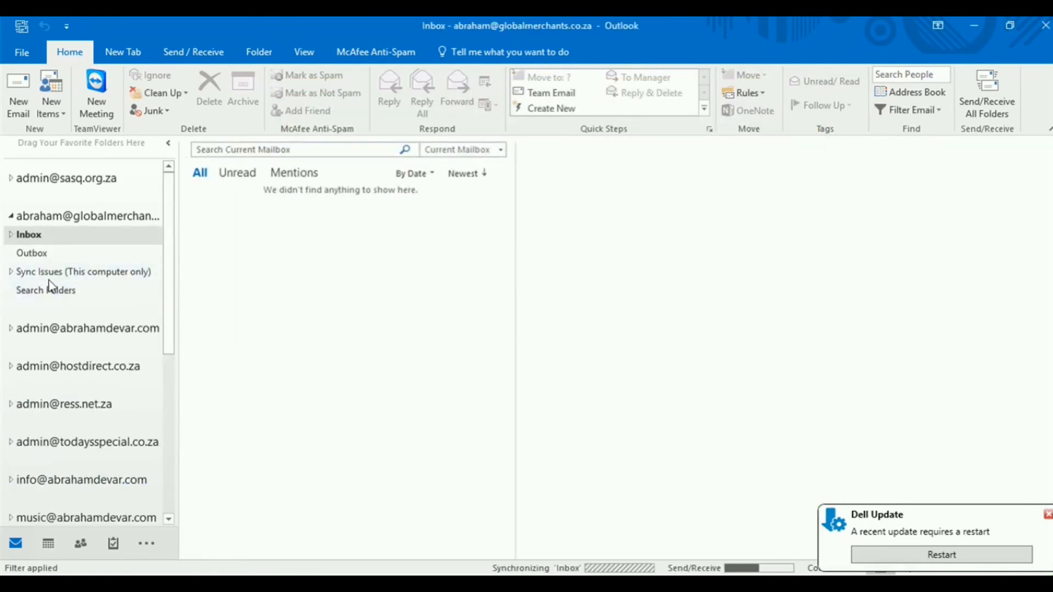
left_click(10, 235)
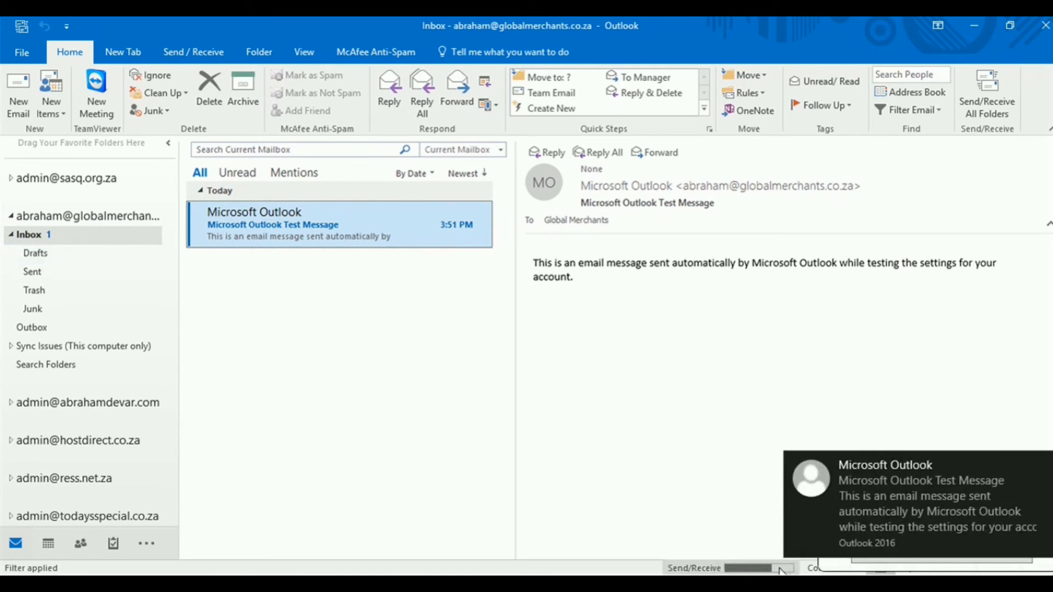
left_click(1046, 467)
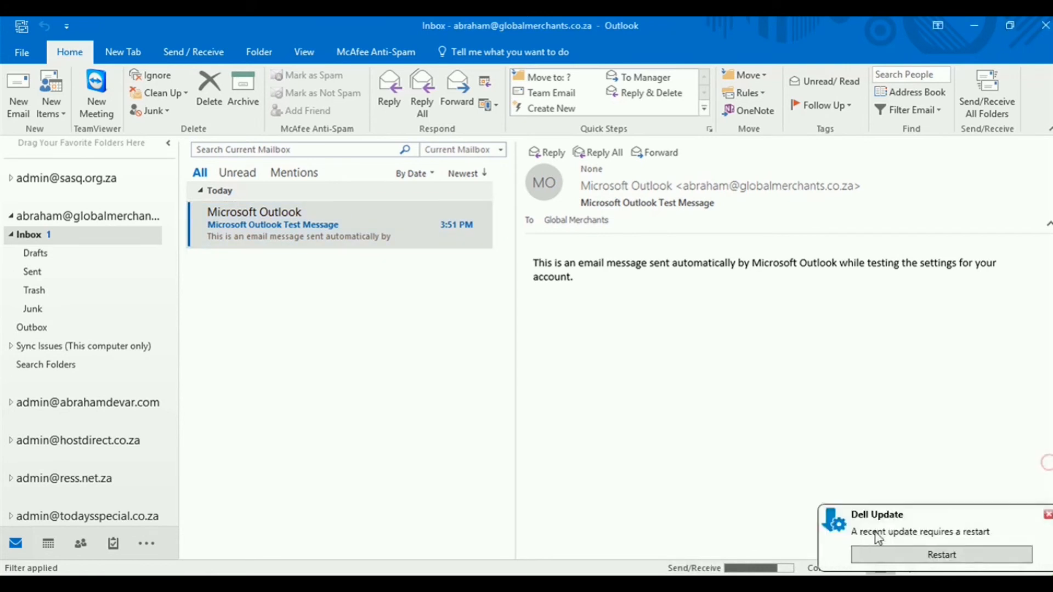
left_click(290, 222)
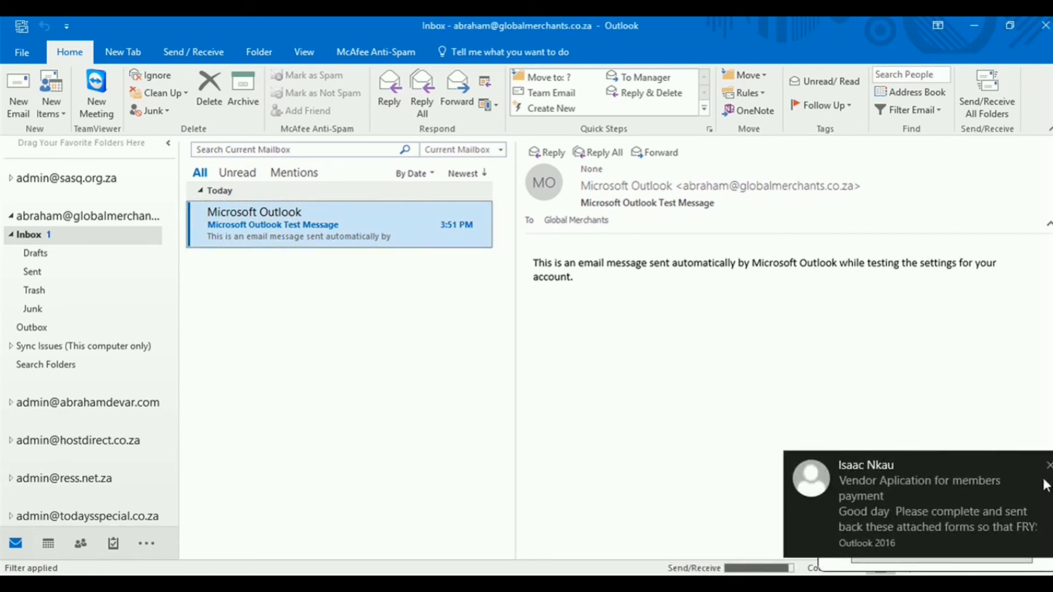
left_click(1049, 466)
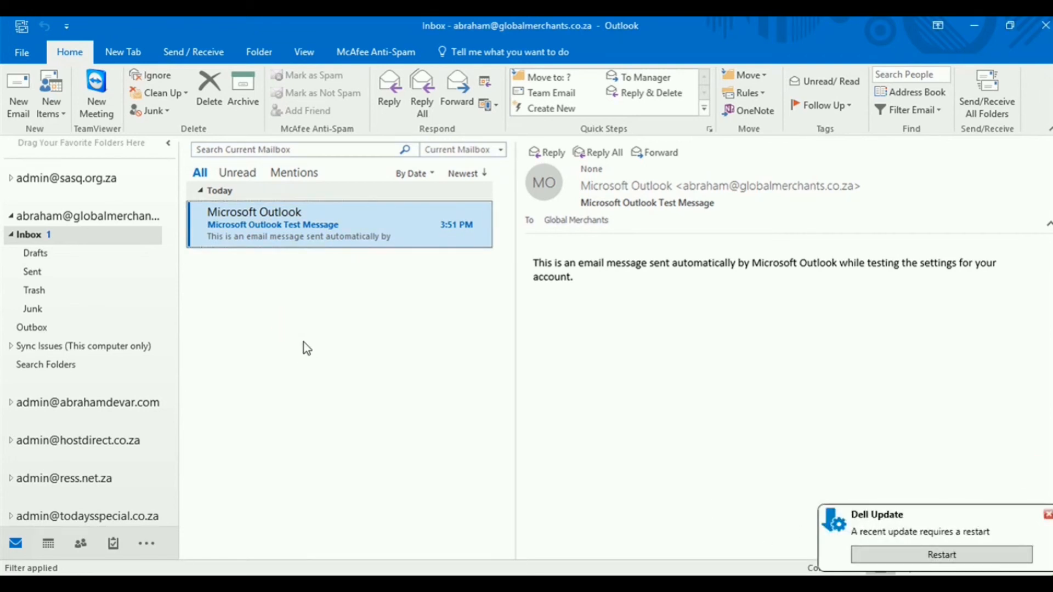
left_click(14, 112)
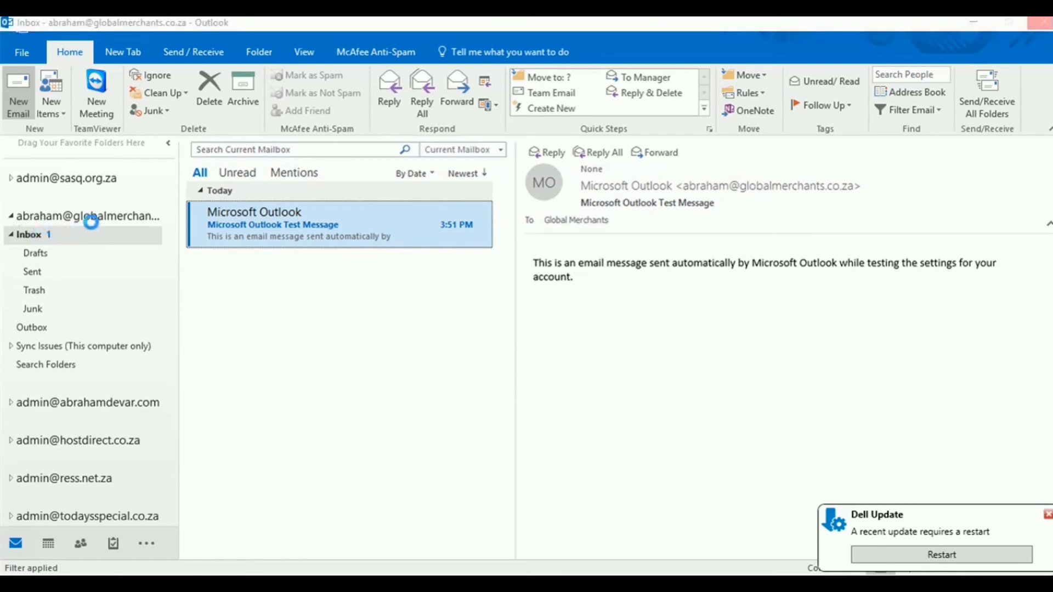
Send a message with subject 'test' and body 'test' to the HostDirect support address
left_click(155, 217)
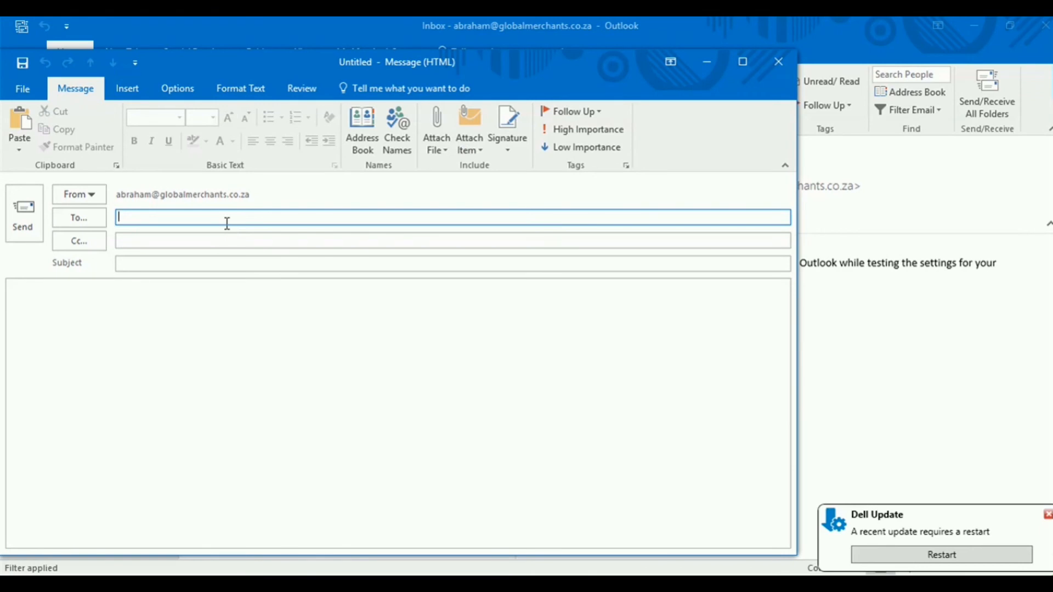
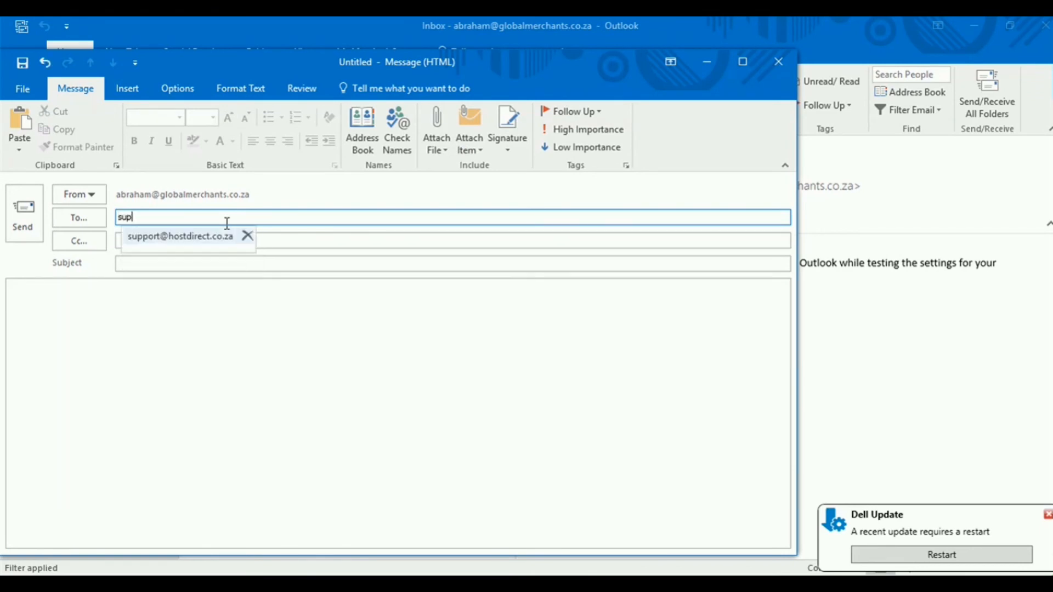
left_click(248, 265)
type("test")
left_click(250, 289)
type("test")
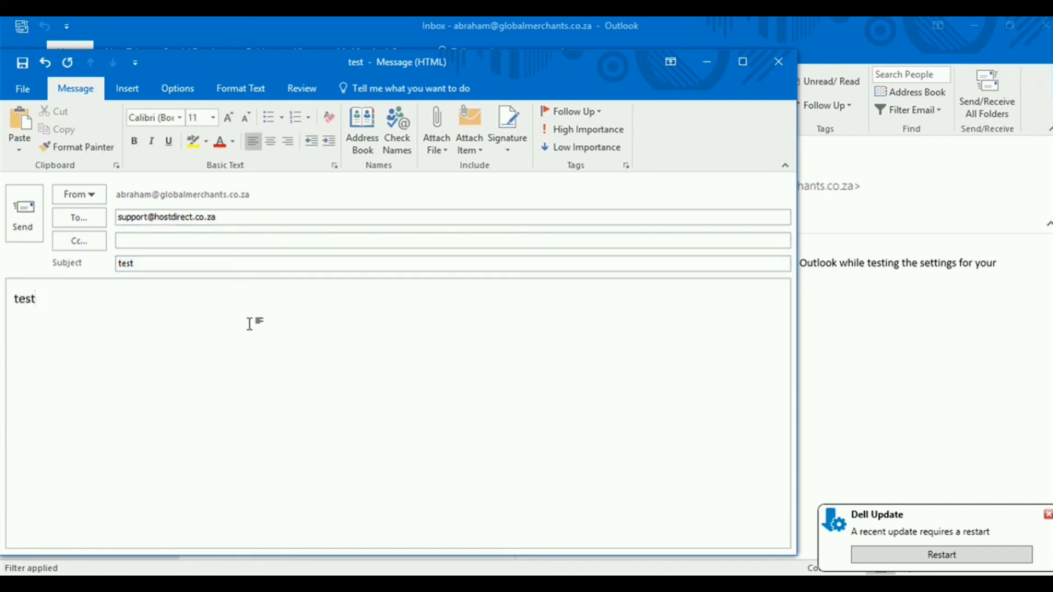
key("ctrl+Return")
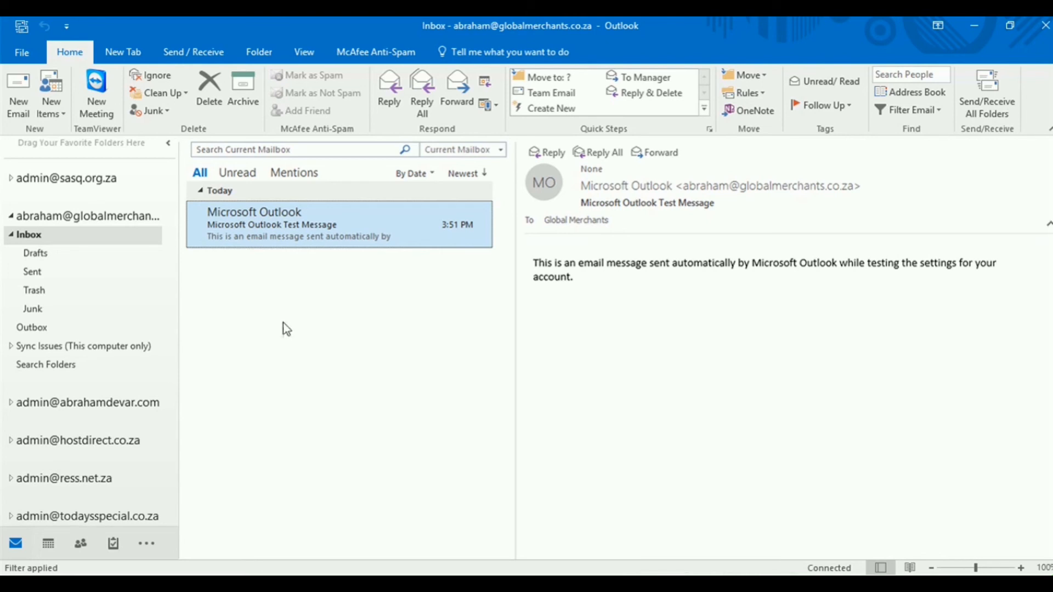
Check the test and Thank you messages in the Sent folder, then collapse the Global Merchants folders
left_click(33, 274)
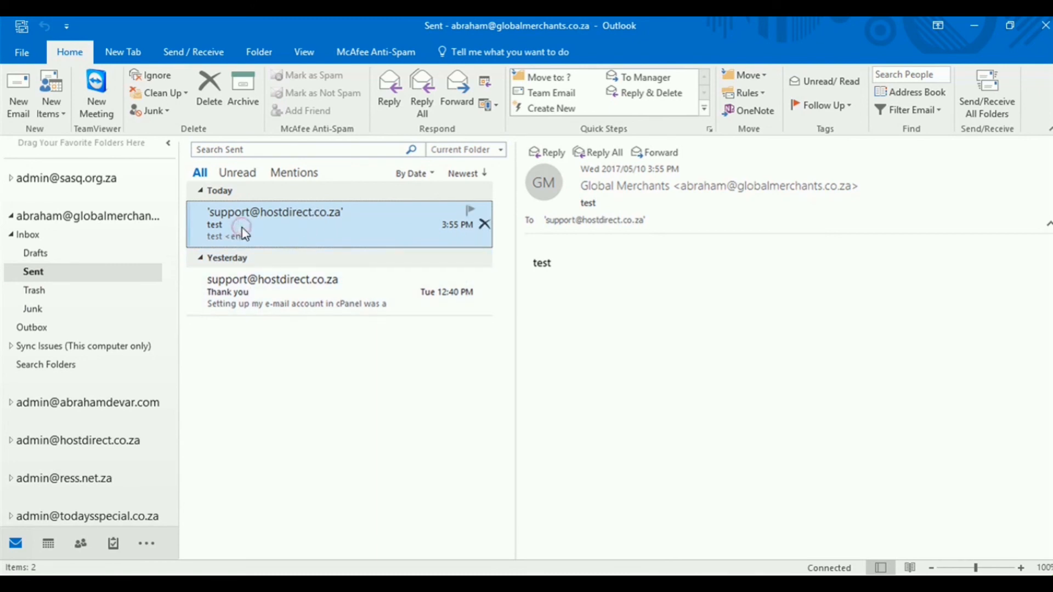
left_click(278, 298)
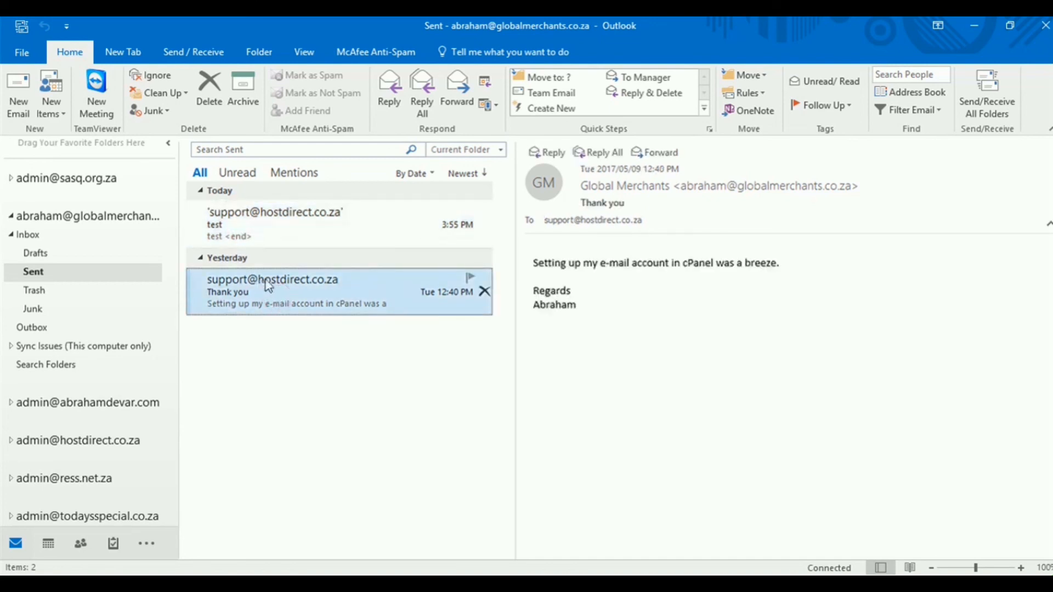
left_click(284, 236)
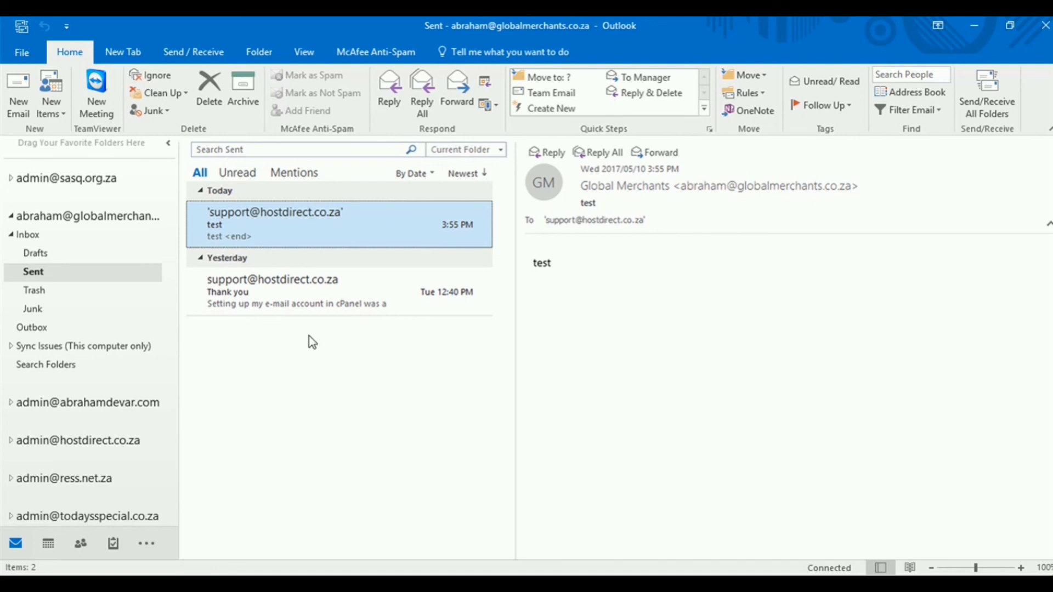
left_click(10, 215)
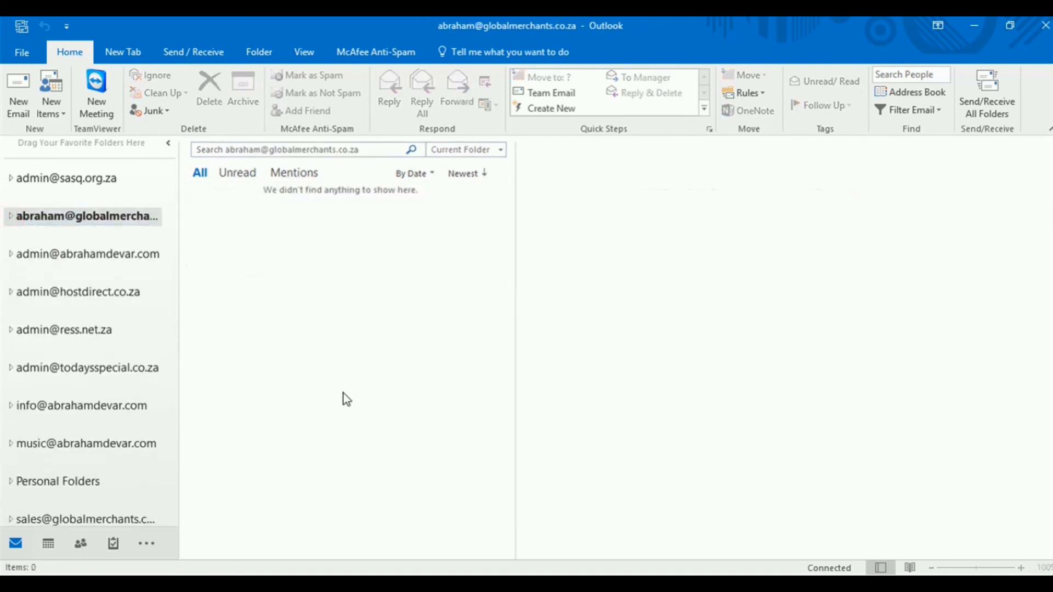
left_click(651, 394)
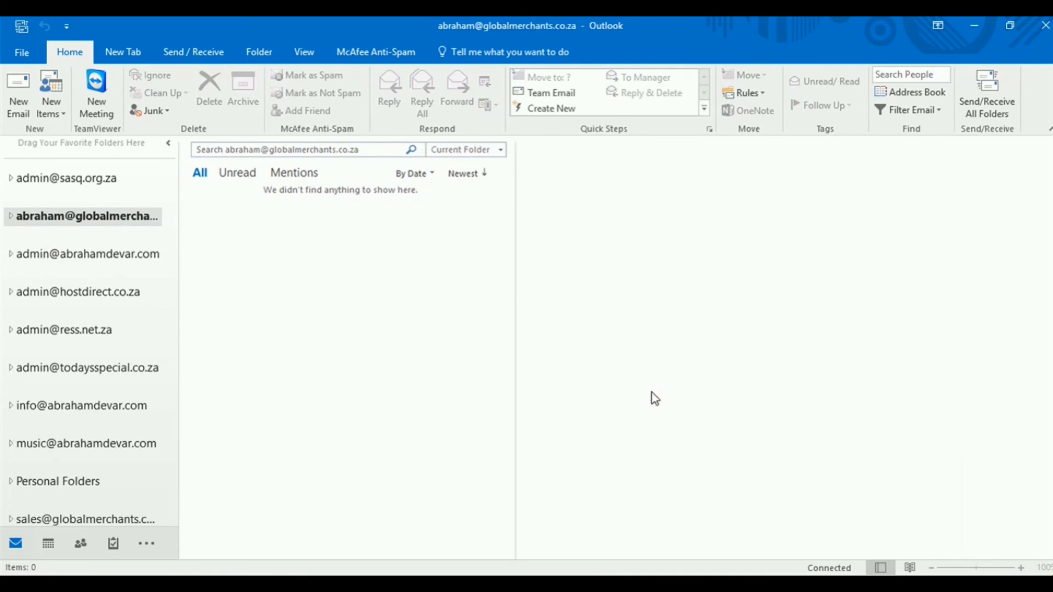